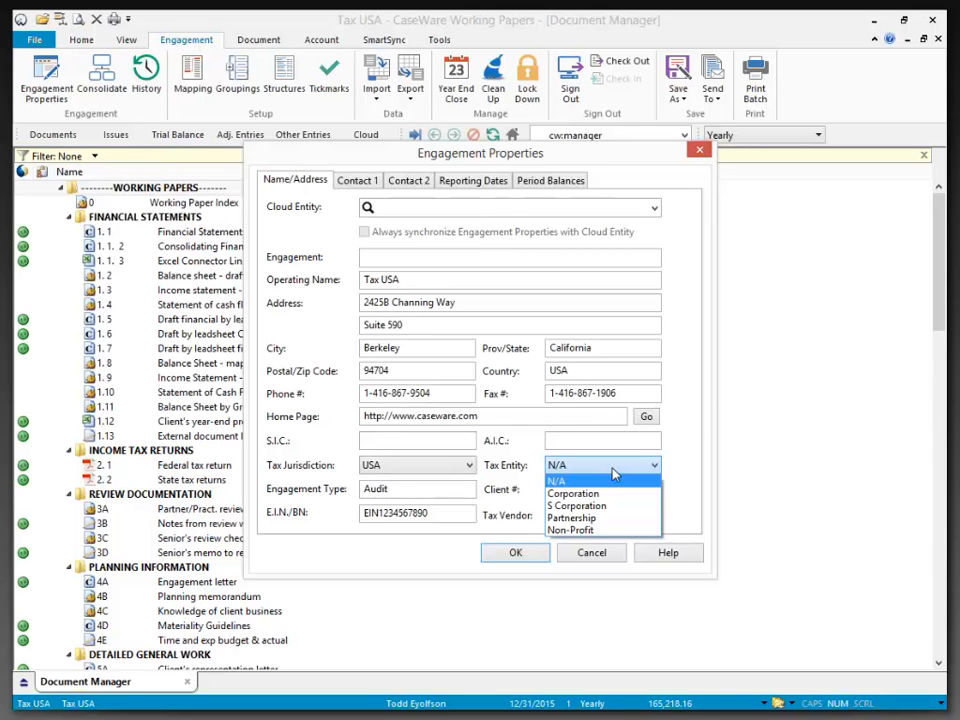
# - Set the tax entity to Corporation and S Corporation in turn, copying the appropriate tax codes for each
pyautogui.click(600, 493)
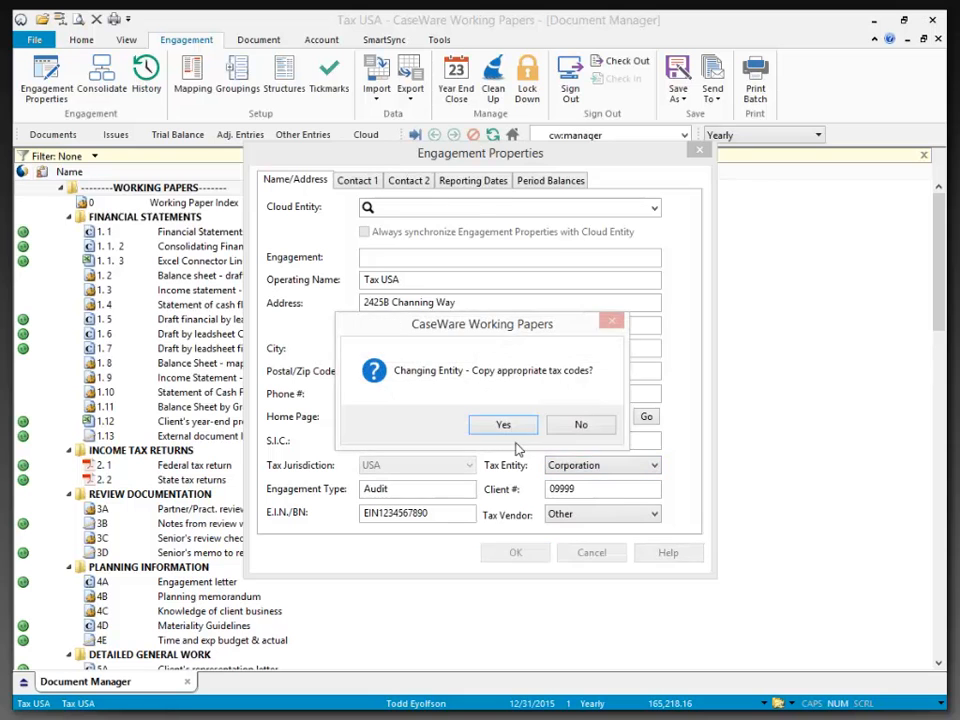
pyautogui.click(485, 426)
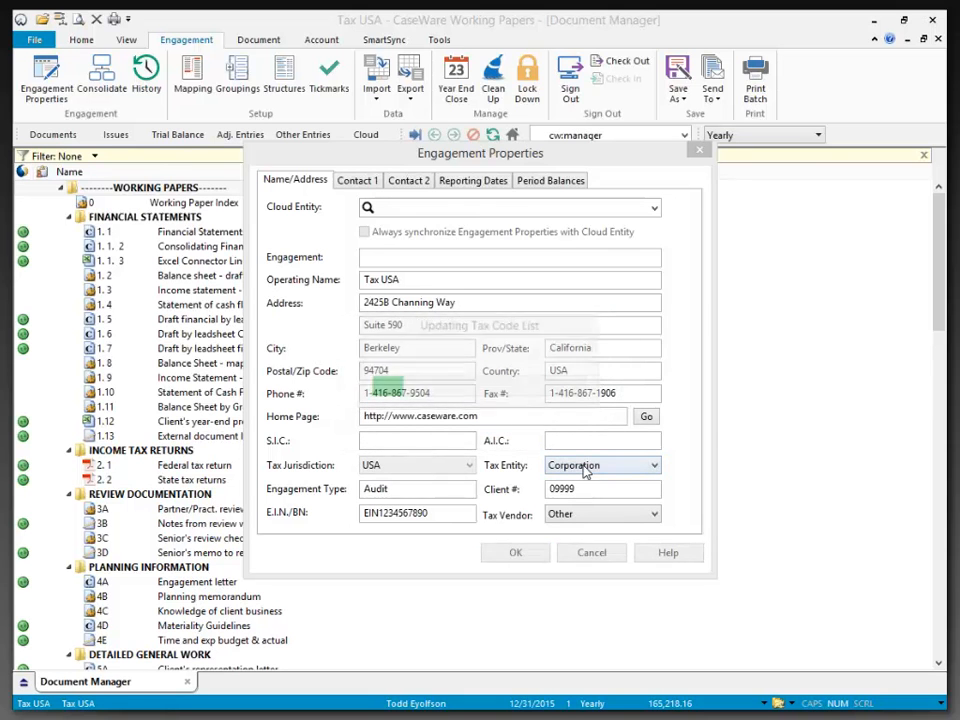
pyautogui.click(586, 471)
pyautogui.click(586, 507)
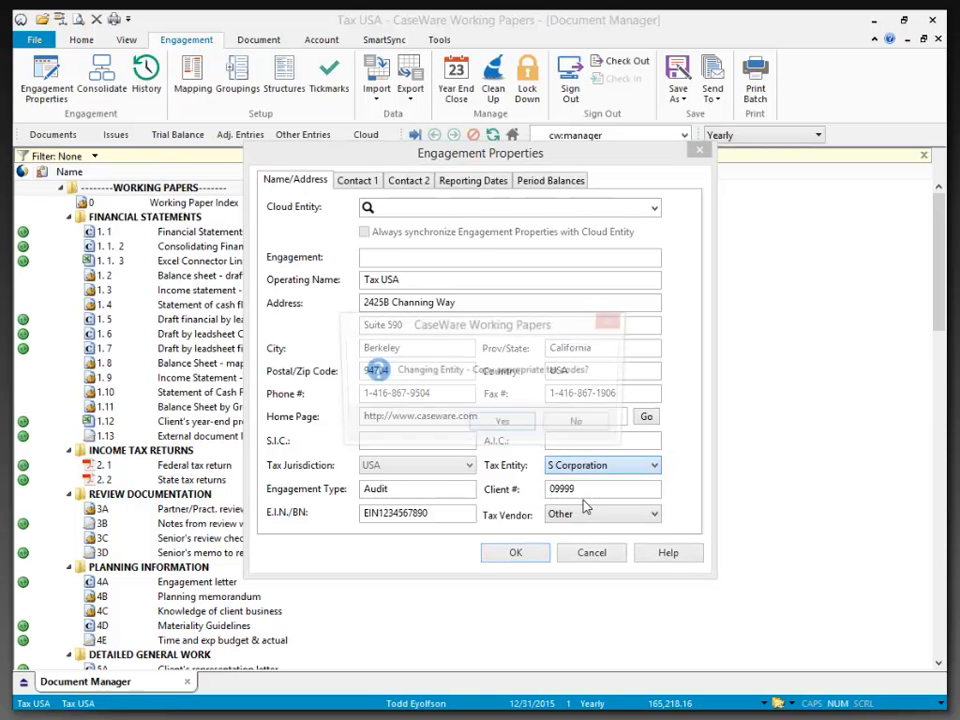
pyautogui.click(513, 428)
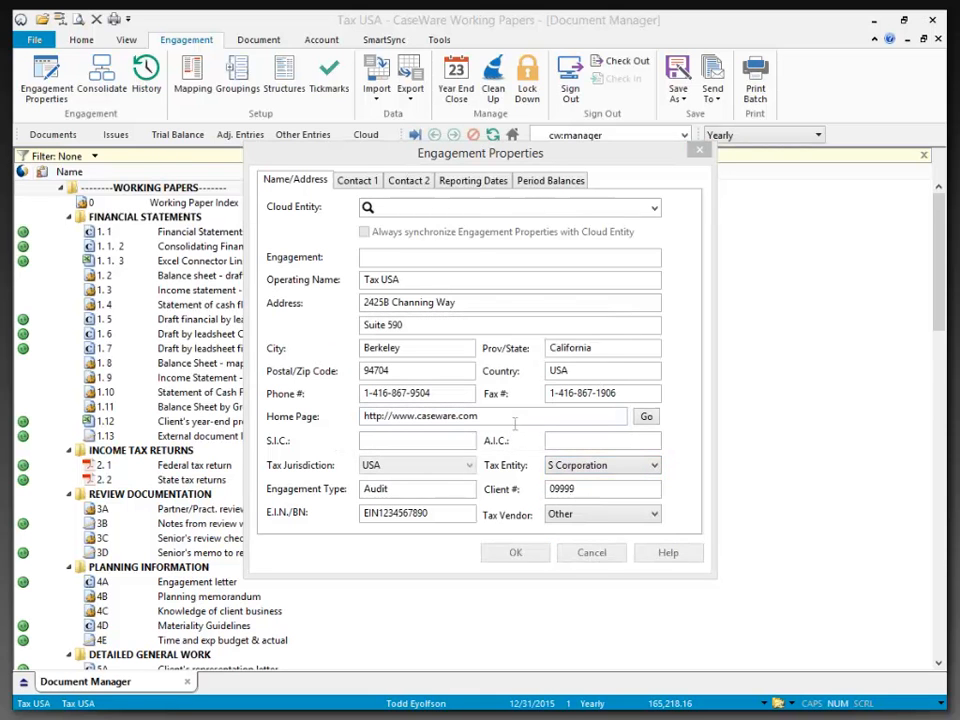
# - Change the tax entity to Partnership and then to Non-Profit, copying the appropriate tax codes for each
pyautogui.click(600, 465)
pyautogui.click(583, 516)
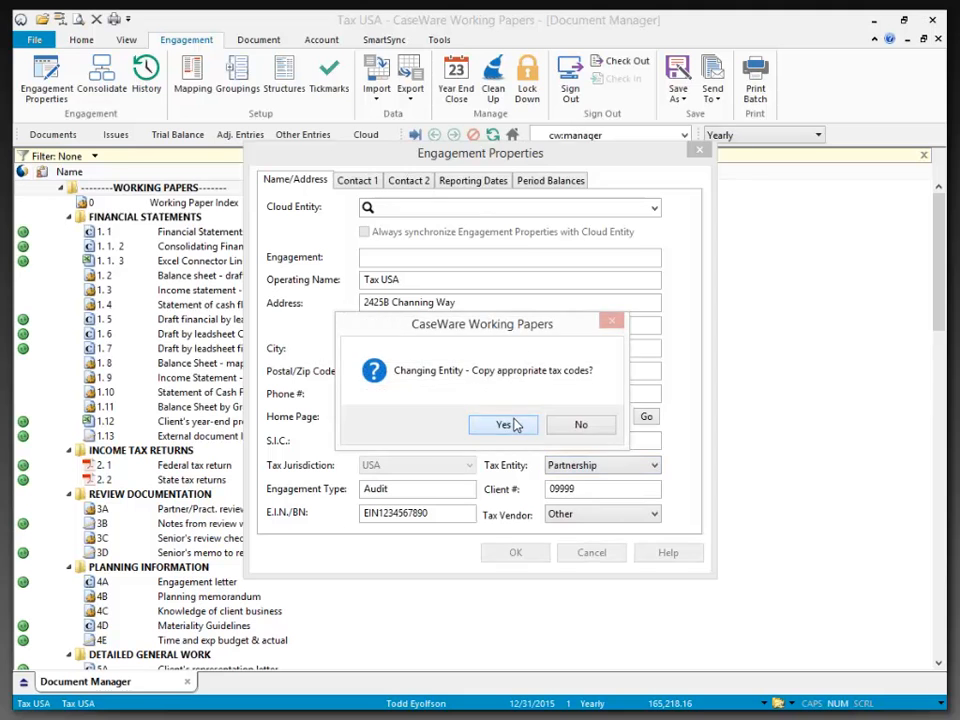
pyautogui.click(513, 425)
pyautogui.click(600, 465)
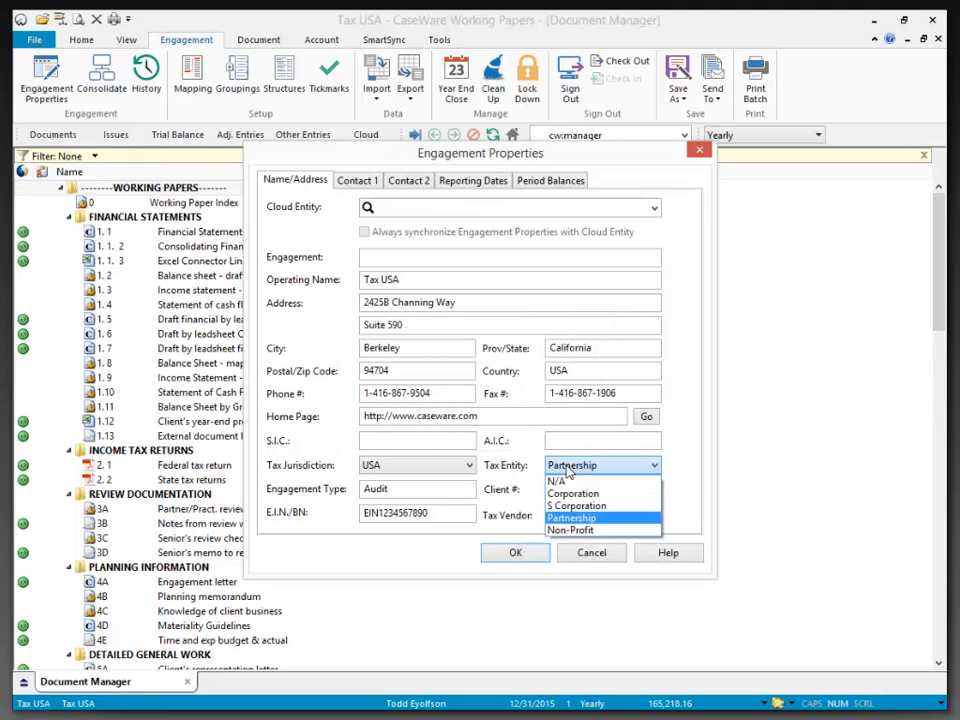
pyautogui.click(572, 530)
pyautogui.click(511, 427)
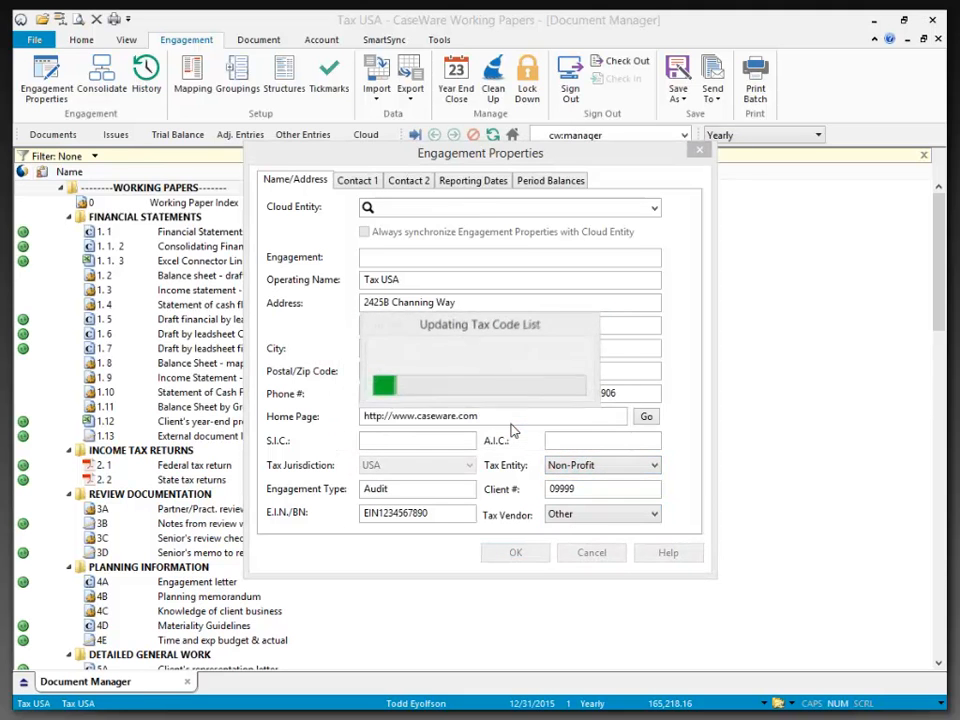
# - Set the tax entity back to Corporation and copy its tax codes
pyautogui.click(574, 468)
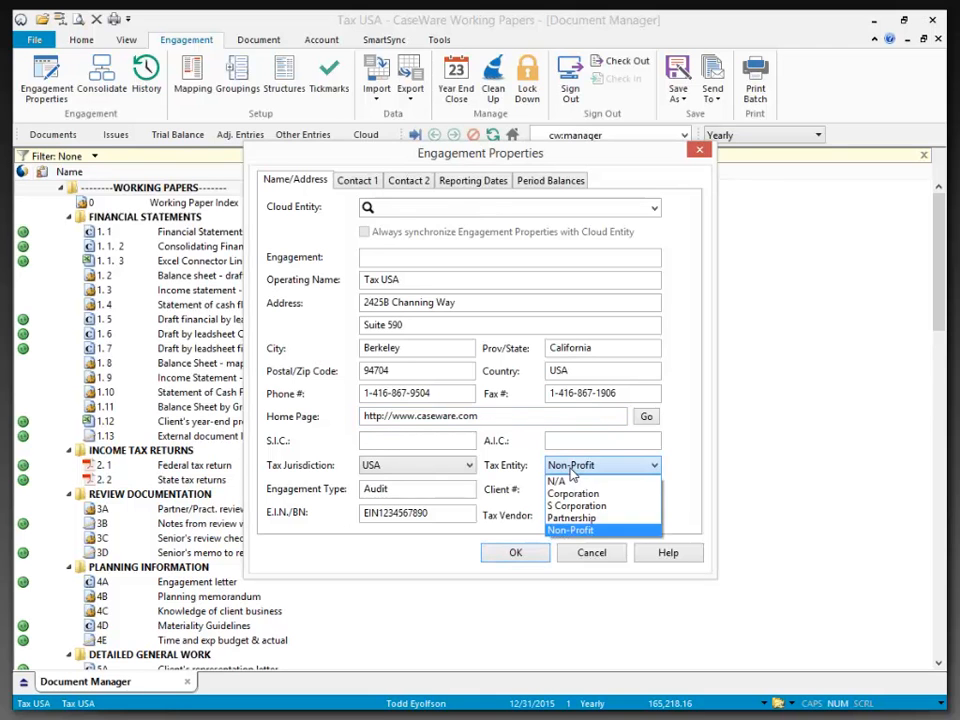
pyautogui.click(572, 495)
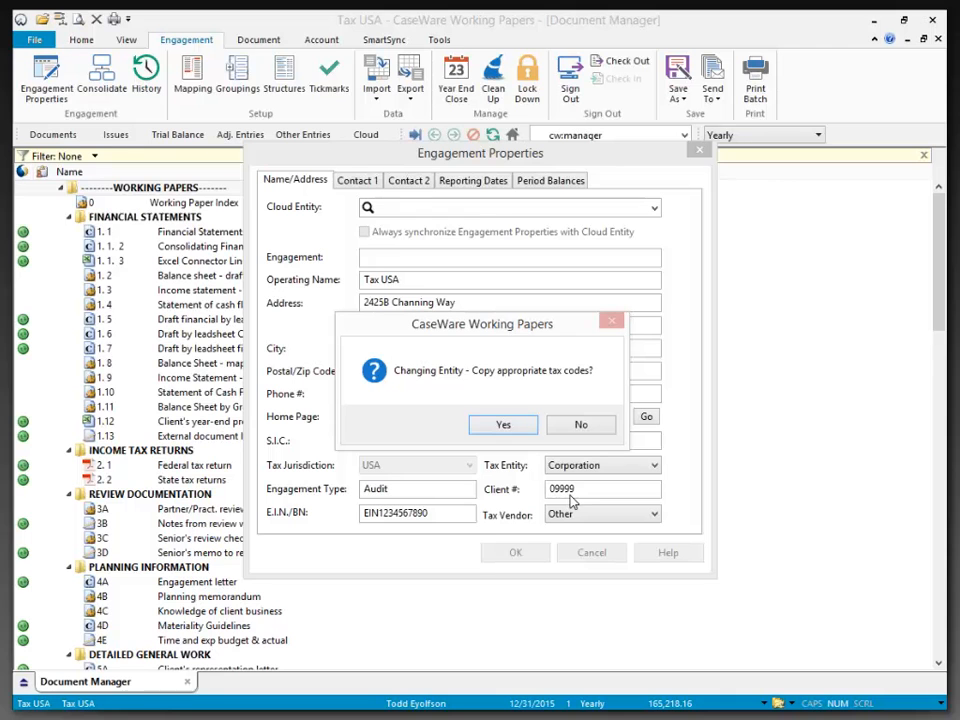
pyautogui.click(500, 424)
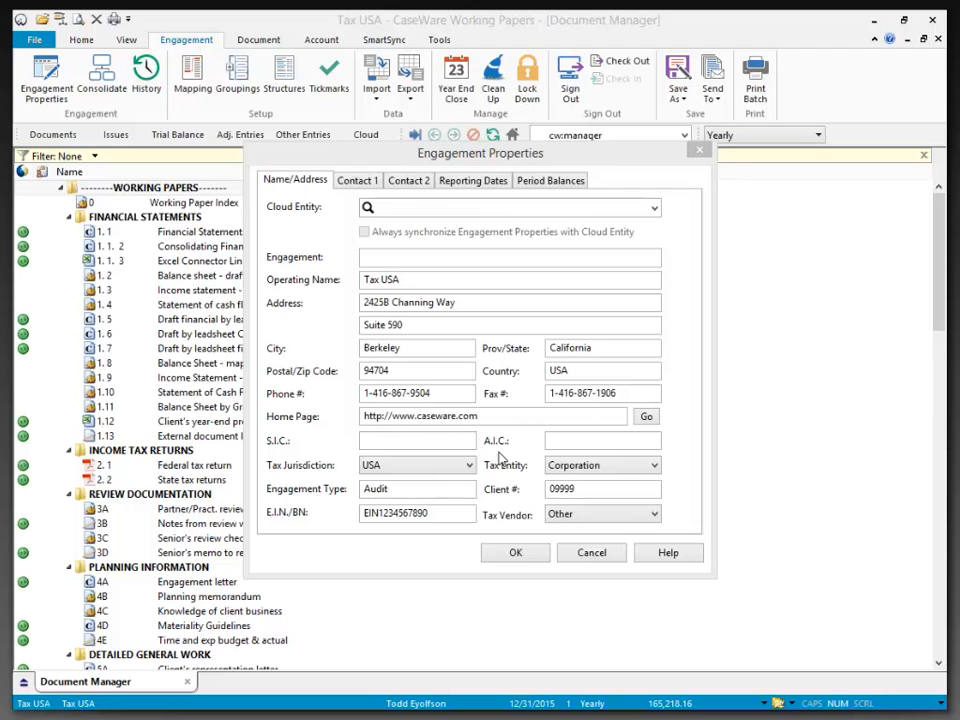
# - Set the tax vendor to GoSystem Tax, save the engagement properties, and autofill tax export codes for all accounts
pyautogui.click(577, 515)
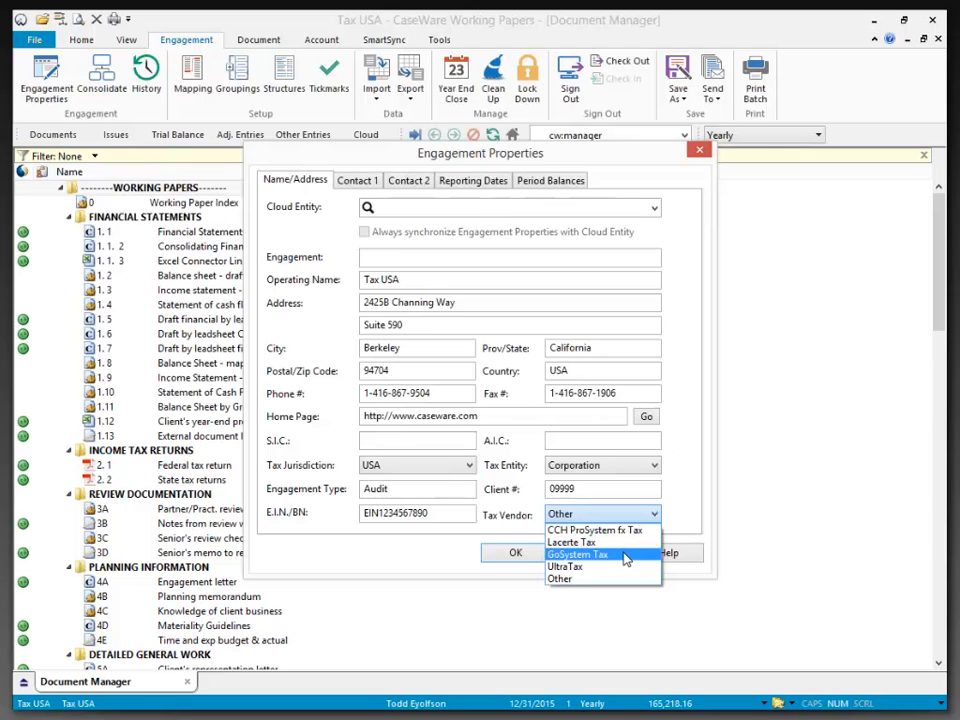
pyautogui.click(625, 556)
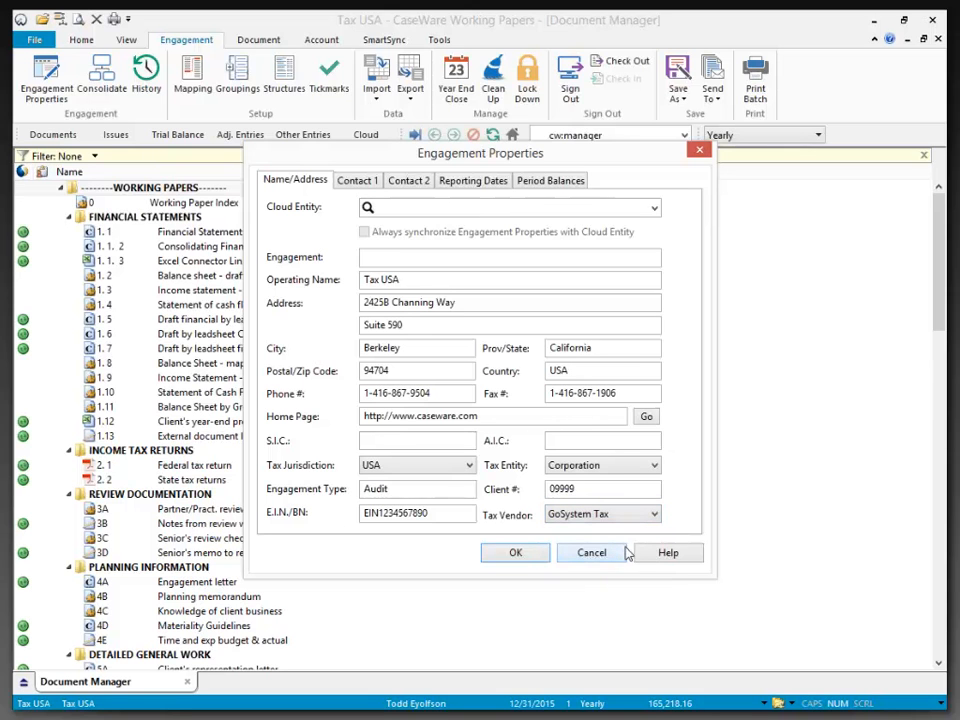
pyautogui.click(537, 556)
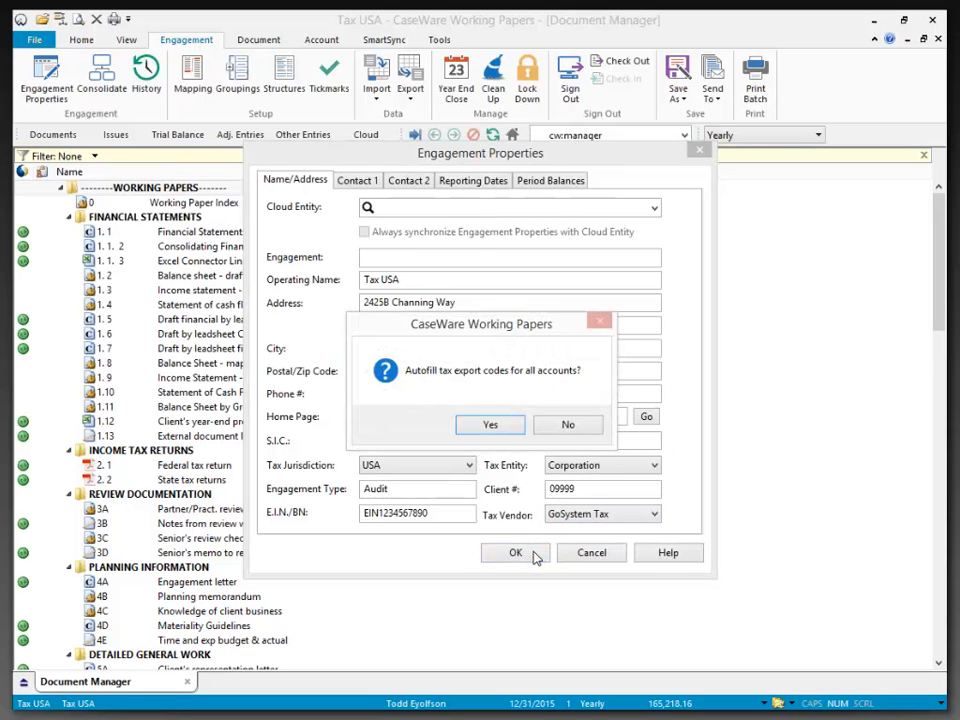
pyautogui.click(471, 426)
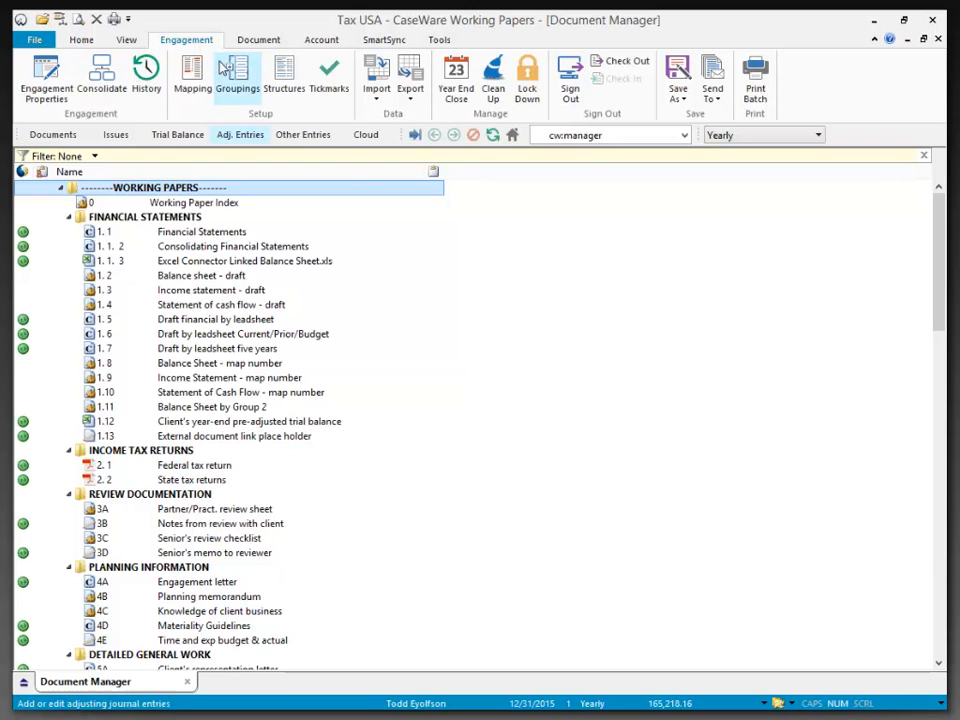
# - Open the mapping and check its Tax Export Code column against the tax entity in the engagement properties
pyautogui.click(193, 86)
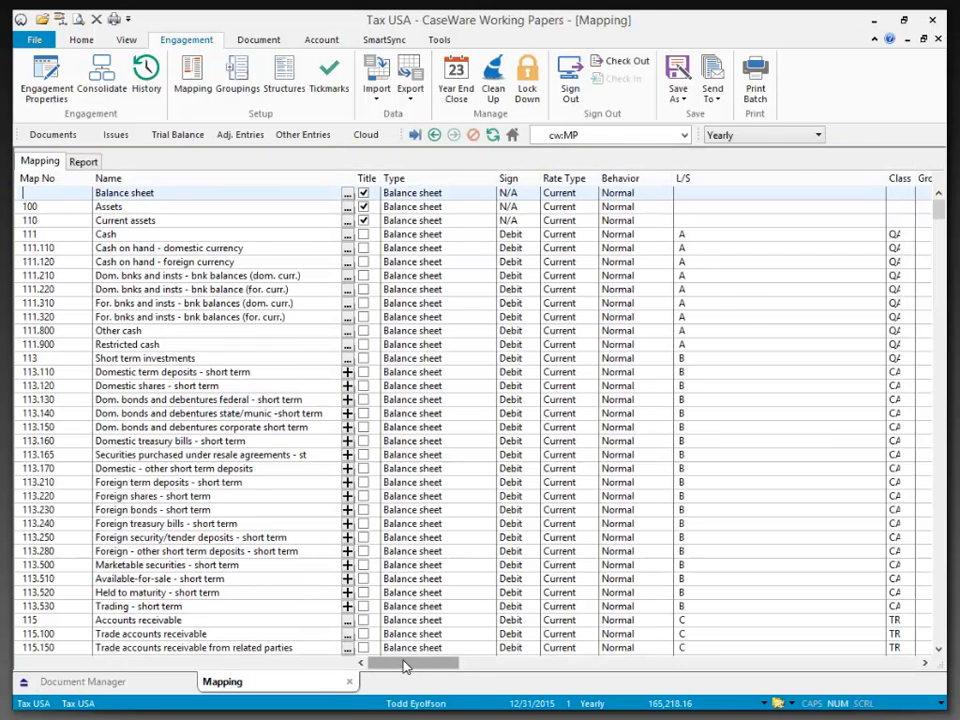
pyautogui.moveTo(405, 667); pyautogui.dragTo(786, 676)
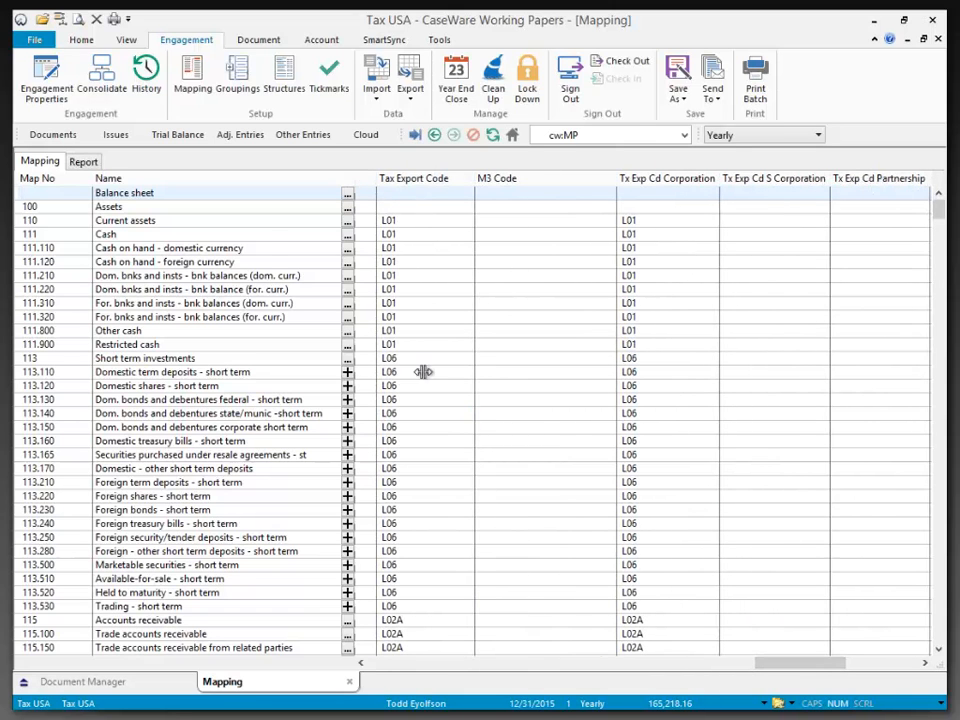
pyautogui.click(52, 96)
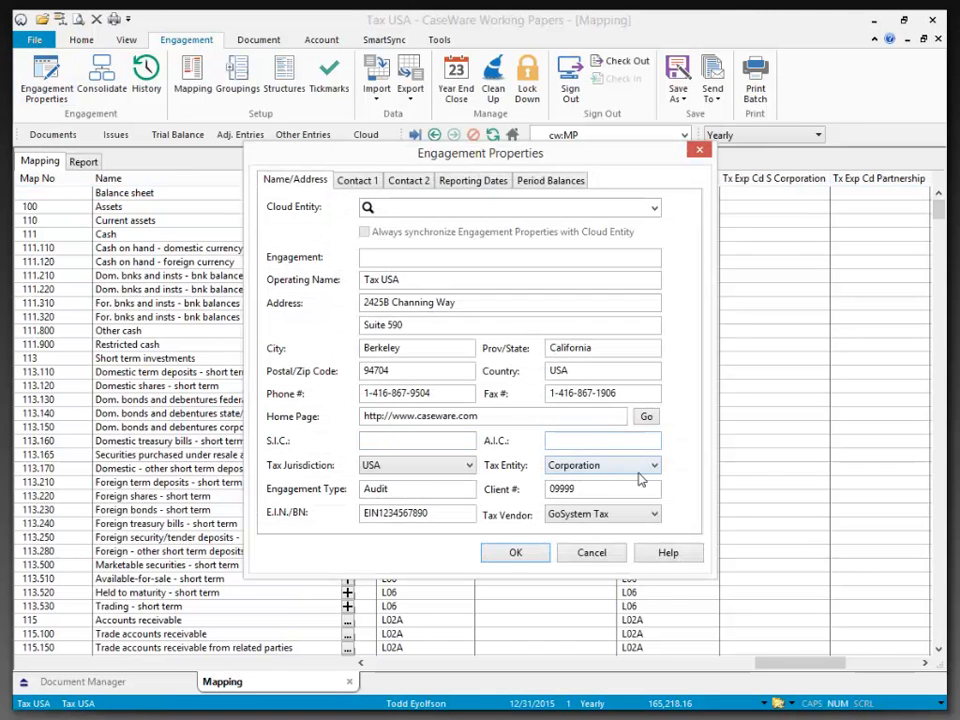
pyautogui.click(537, 556)
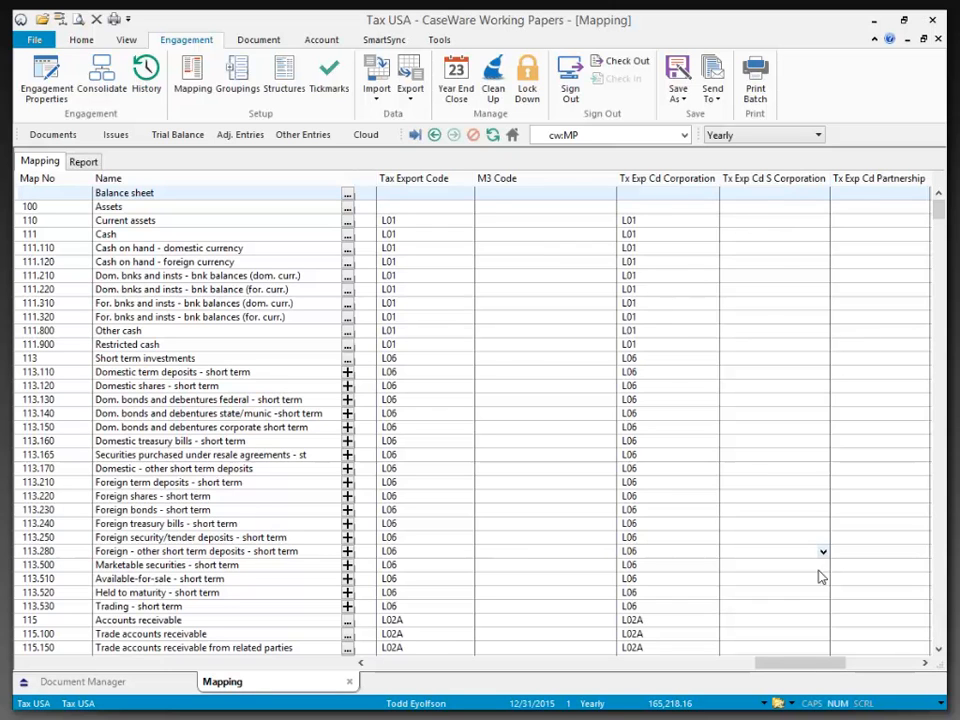
# - Review the tax and M3 export code columns for each entity type in the mapping, rechecking the engagement properties
pyautogui.moveTo(815, 668)
pyautogui.mouseDown()
pyautogui.moveTo(830, 666)
pyautogui.moveTo(818, 669)
pyautogui.mouseUp()
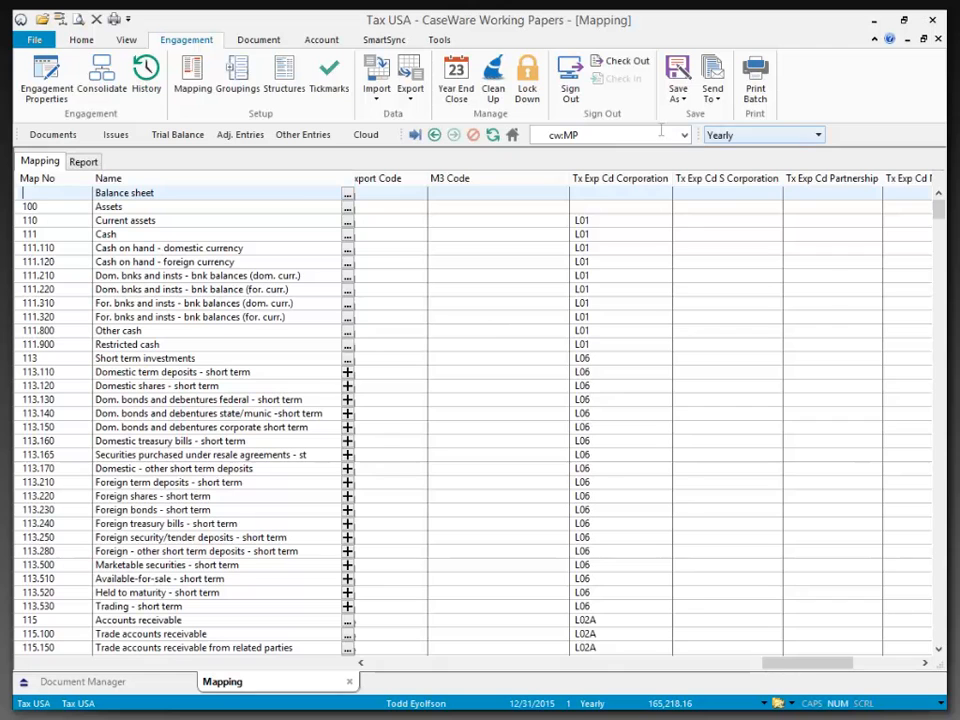
pyautogui.click(52, 89)
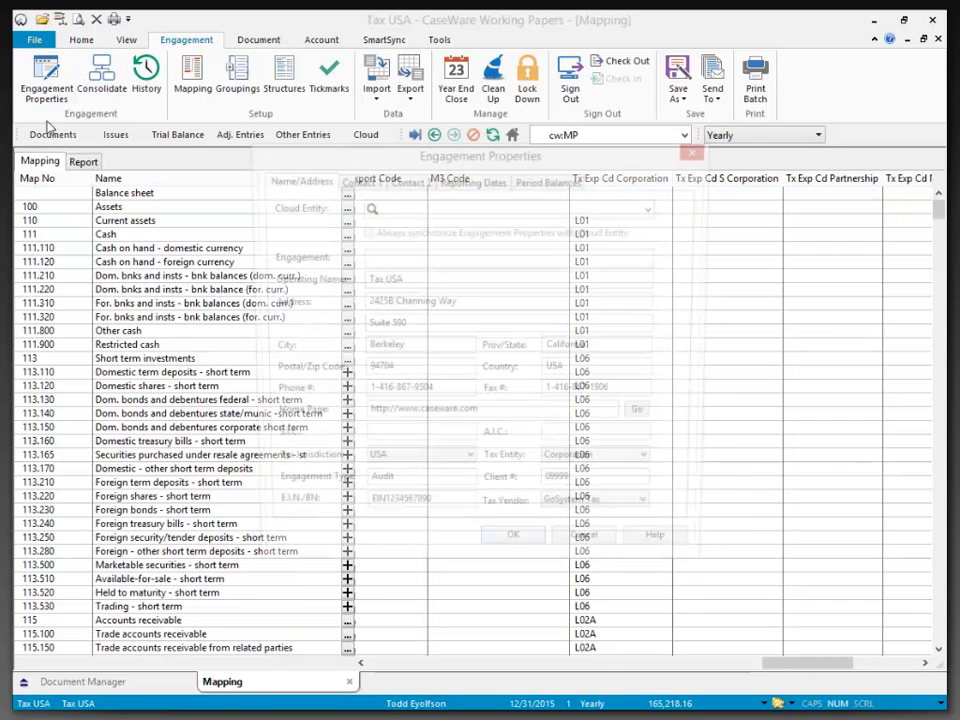
pyautogui.click(576, 556)
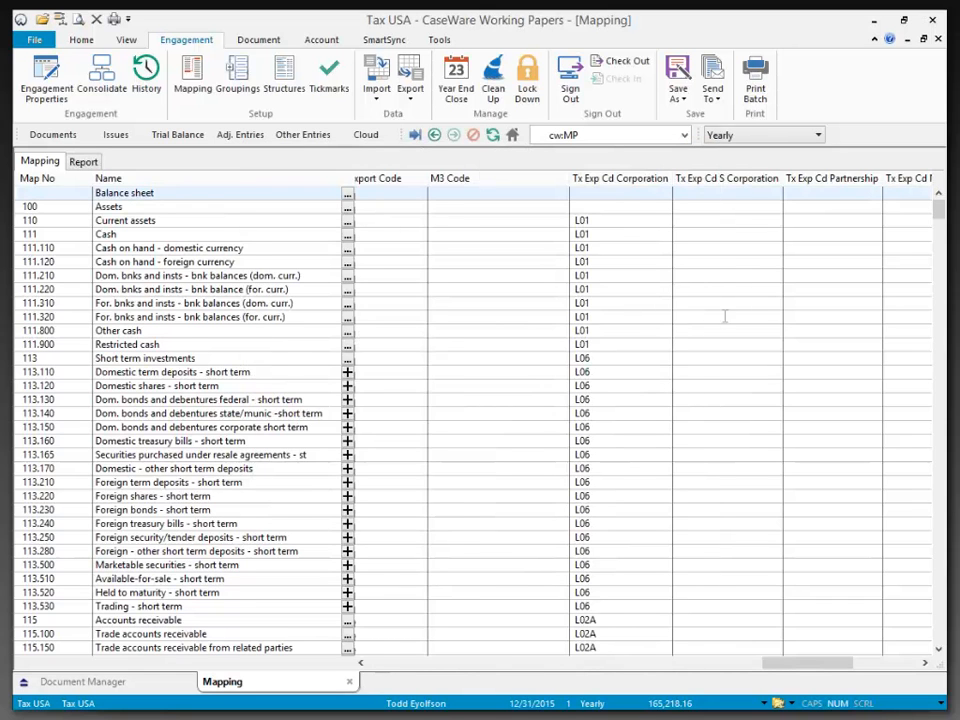
pyautogui.click(361, 663)
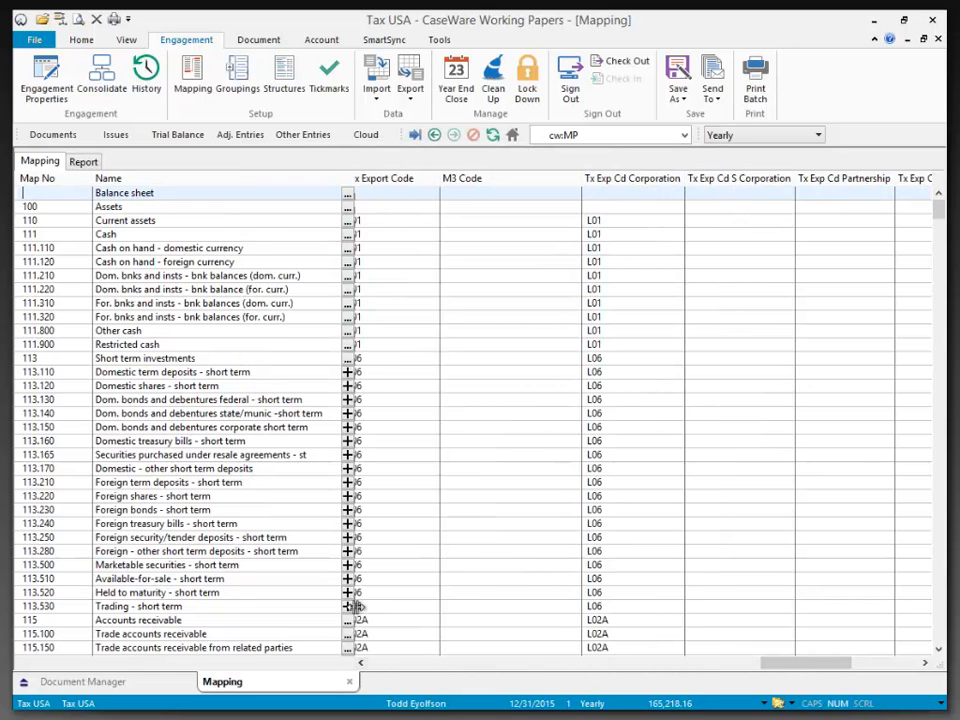
pyautogui.click(361, 663)
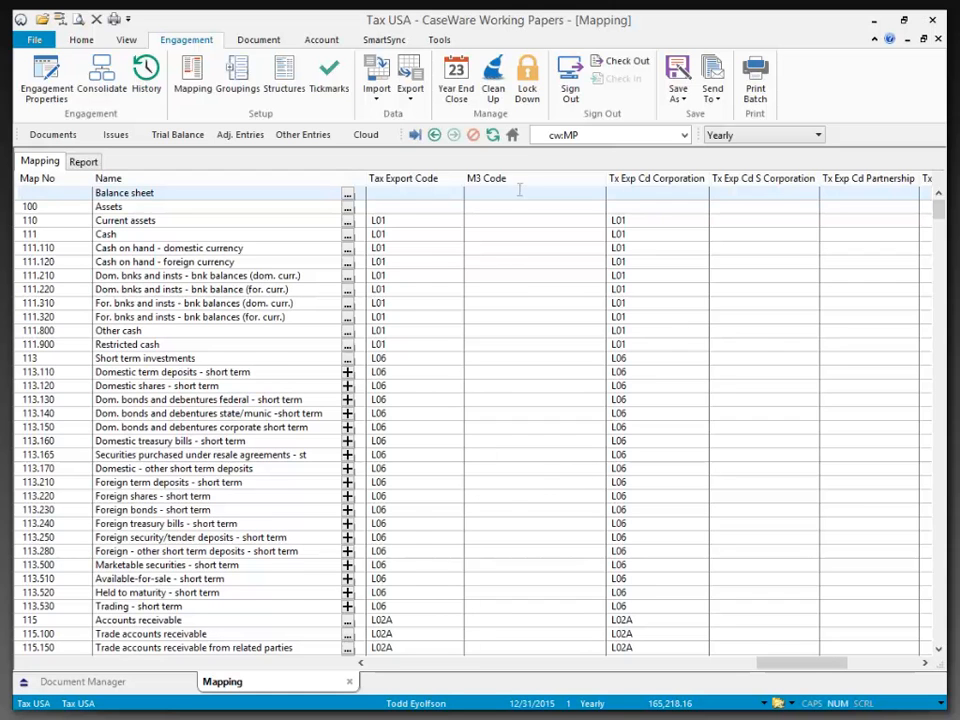
pyautogui.moveTo(812, 666); pyautogui.dragTo(885, 675)
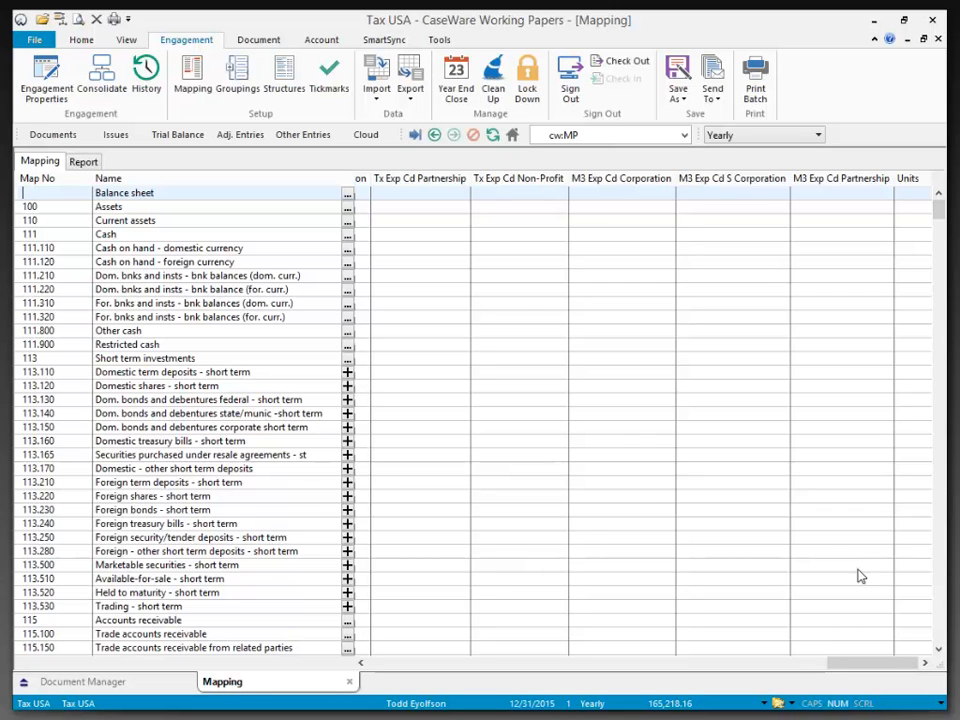
# - Examine the tax code lists for the Non-Profit and Partnership export codes of map number 111.310, without selecting a code
pyautogui.click(545, 303)
pyautogui.click(562, 306)
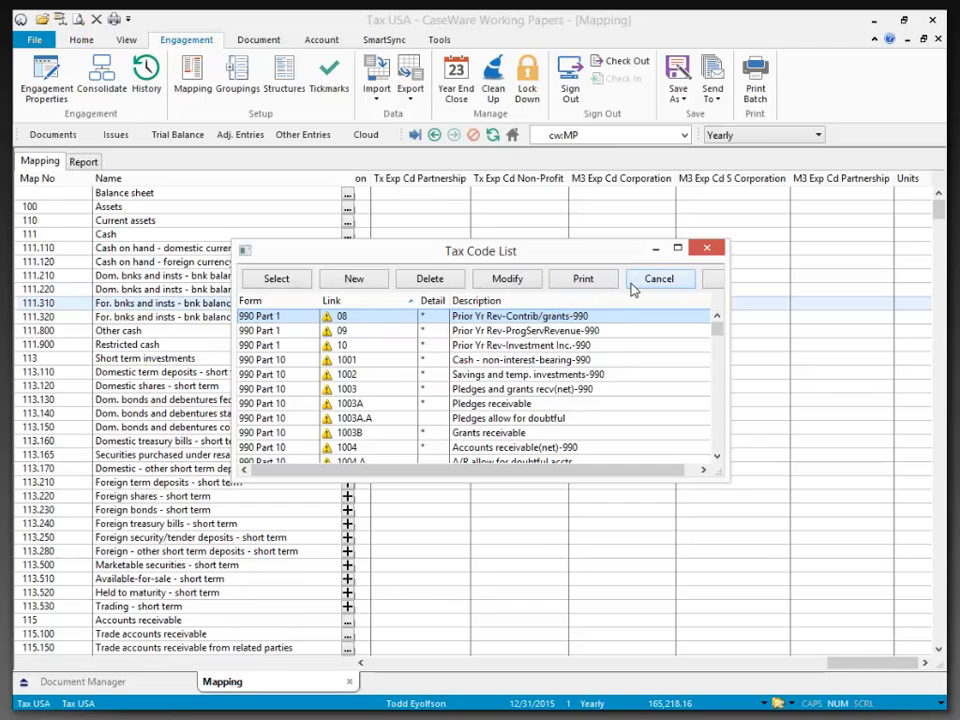
pyautogui.moveTo(332, 317)
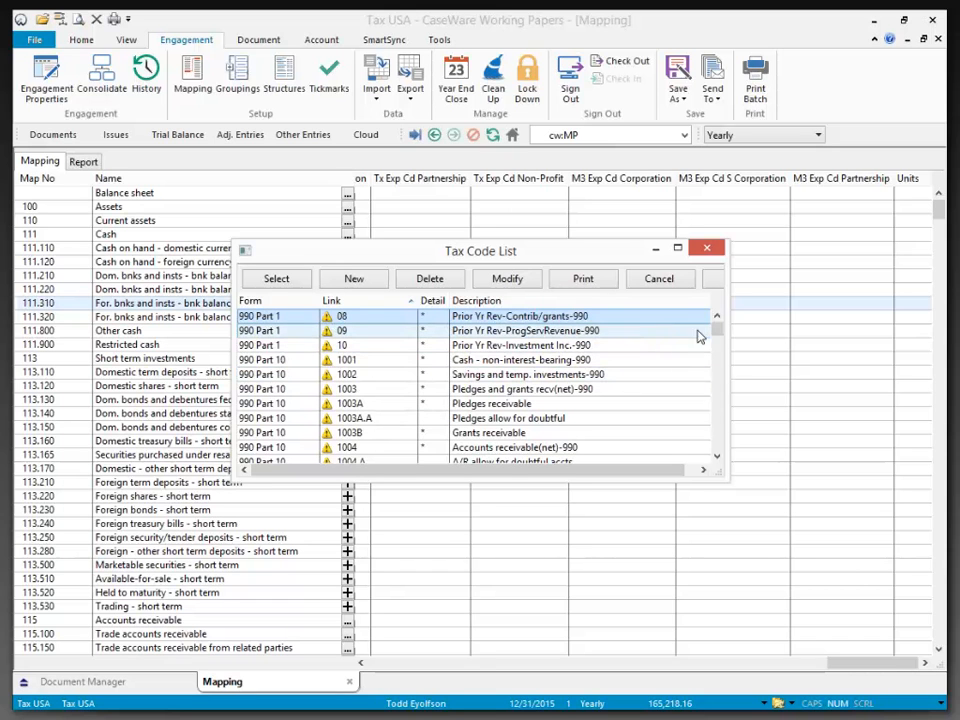
pyautogui.moveTo(715, 334); pyautogui.dragTo(704, 271)
pyautogui.click(659, 279)
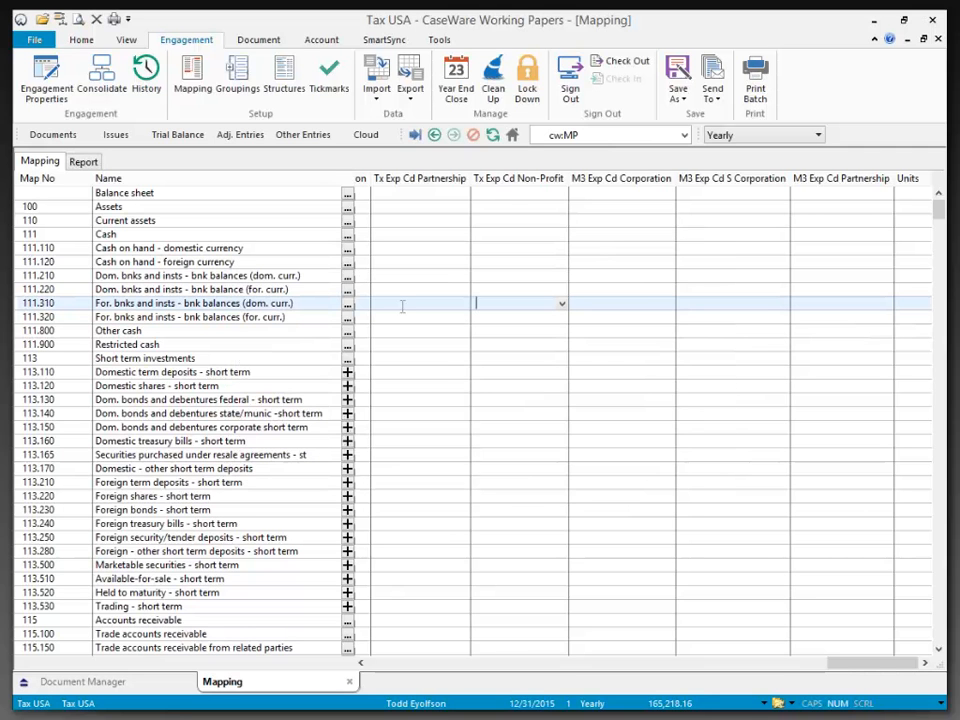
pyautogui.click(456, 303)
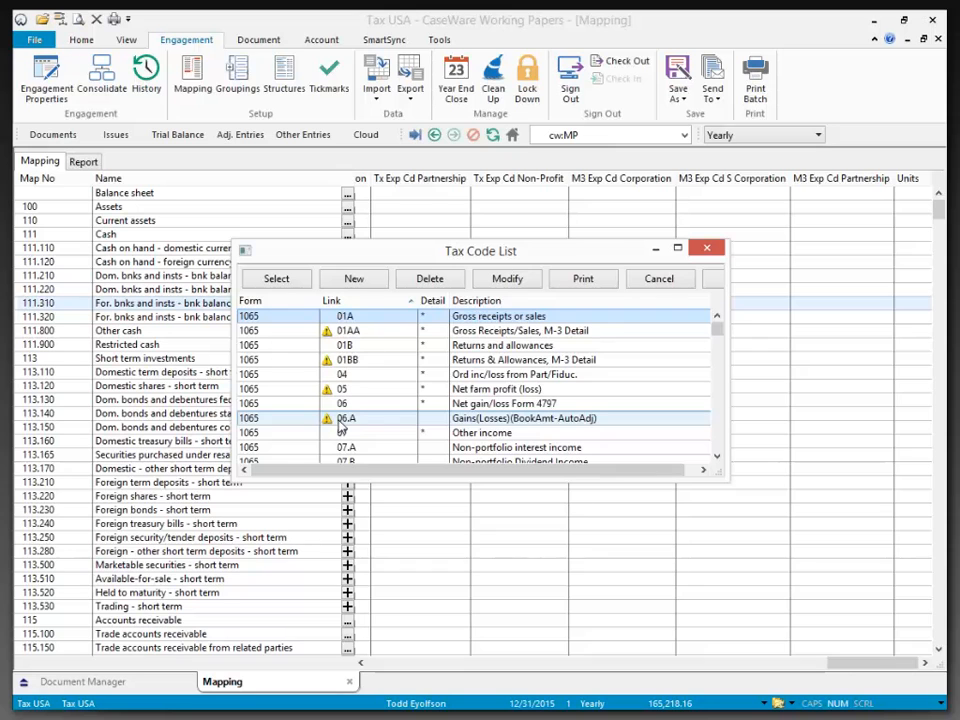
pyautogui.click(668, 281)
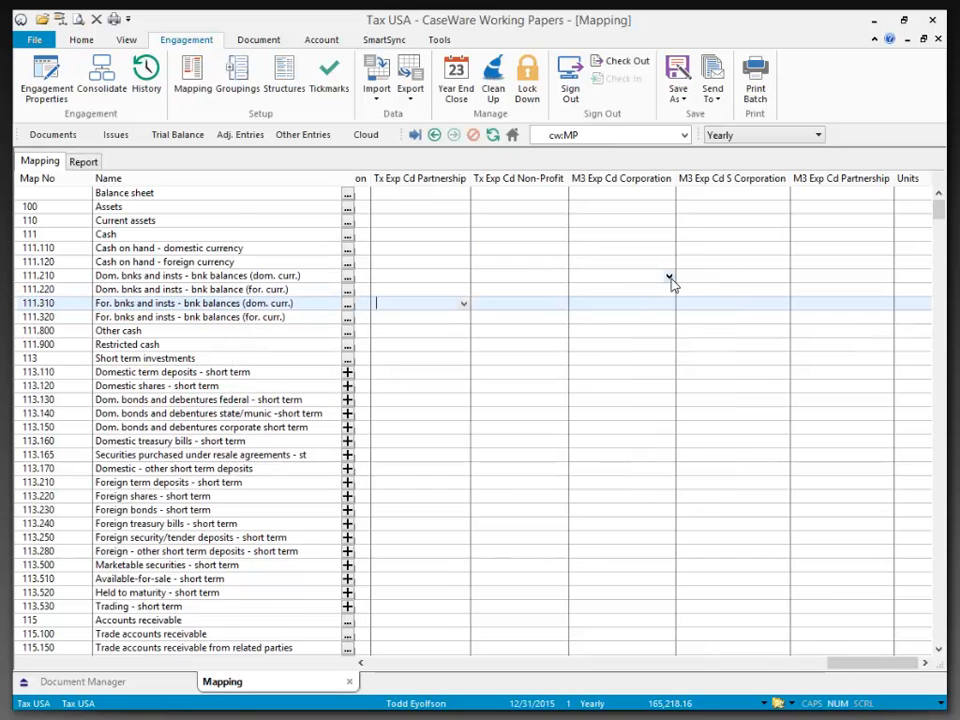
# - Start adding tax code 01A.01 to the Partnership tax code list for map number 111.310, and cancel the entry
pyautogui.click(464, 304)
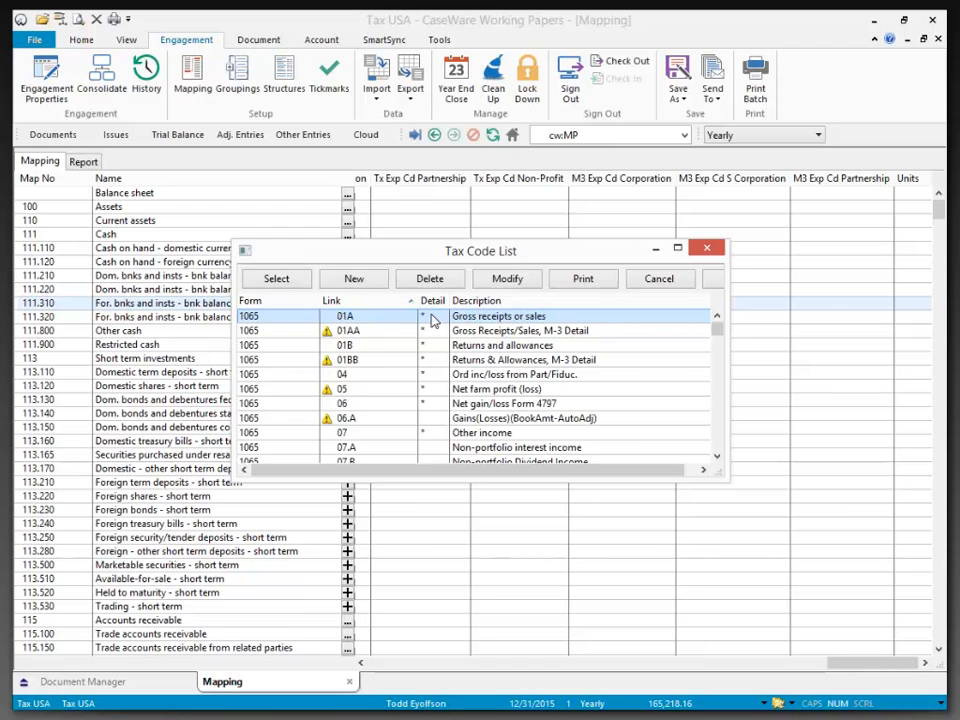
pyautogui.click(350, 282)
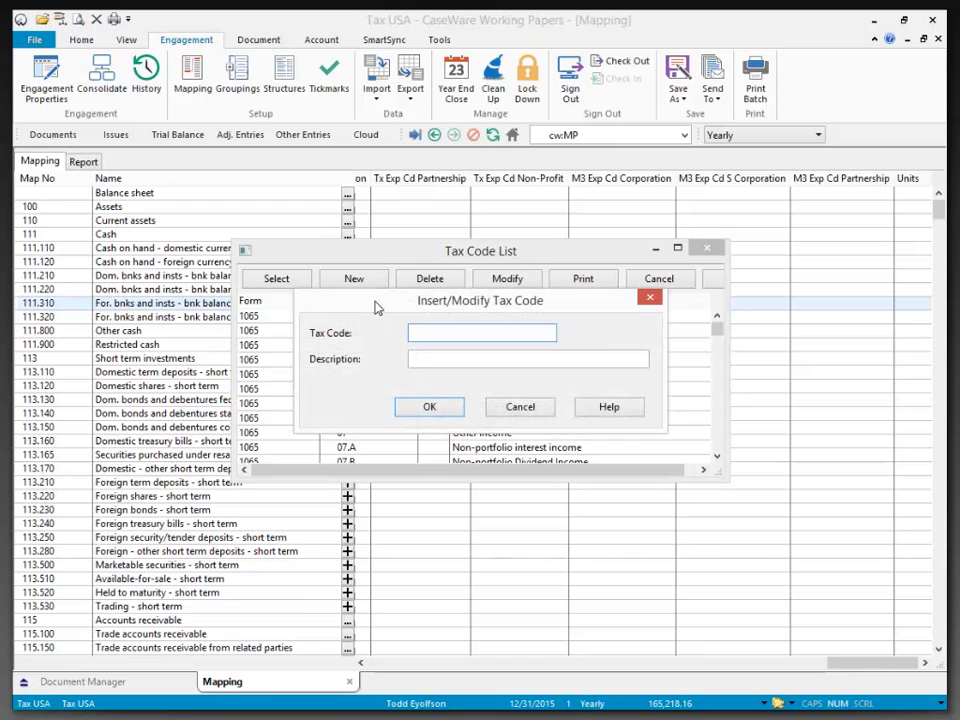
pyautogui.moveTo(377, 310); pyautogui.dragTo(368, 360)
pyautogui.write('01A.01')
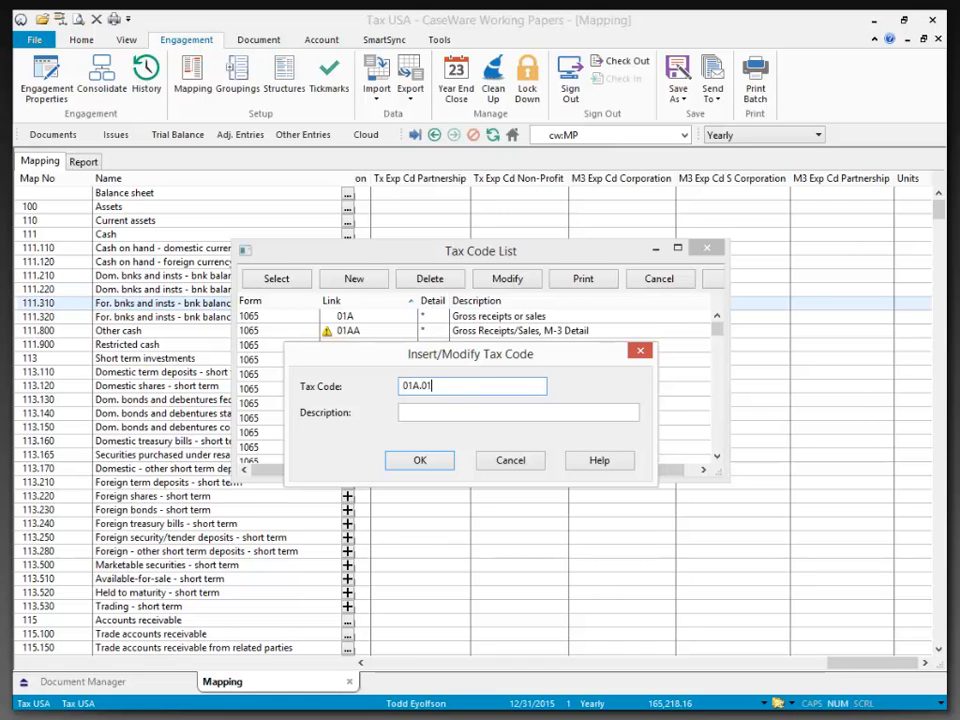
pyautogui.click(443, 413)
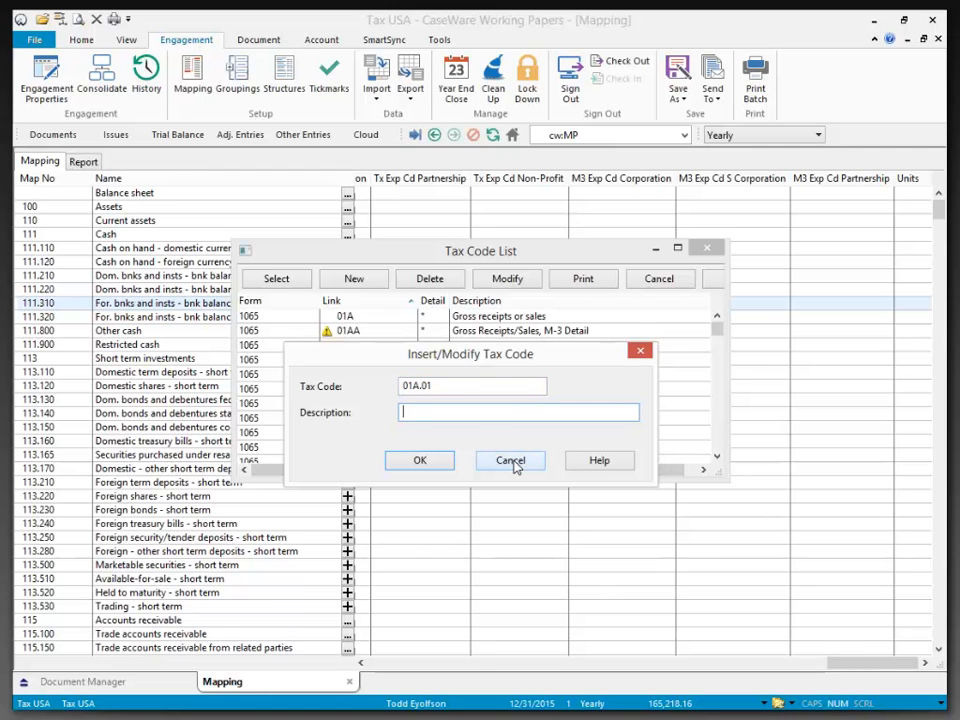
pyautogui.click(513, 465)
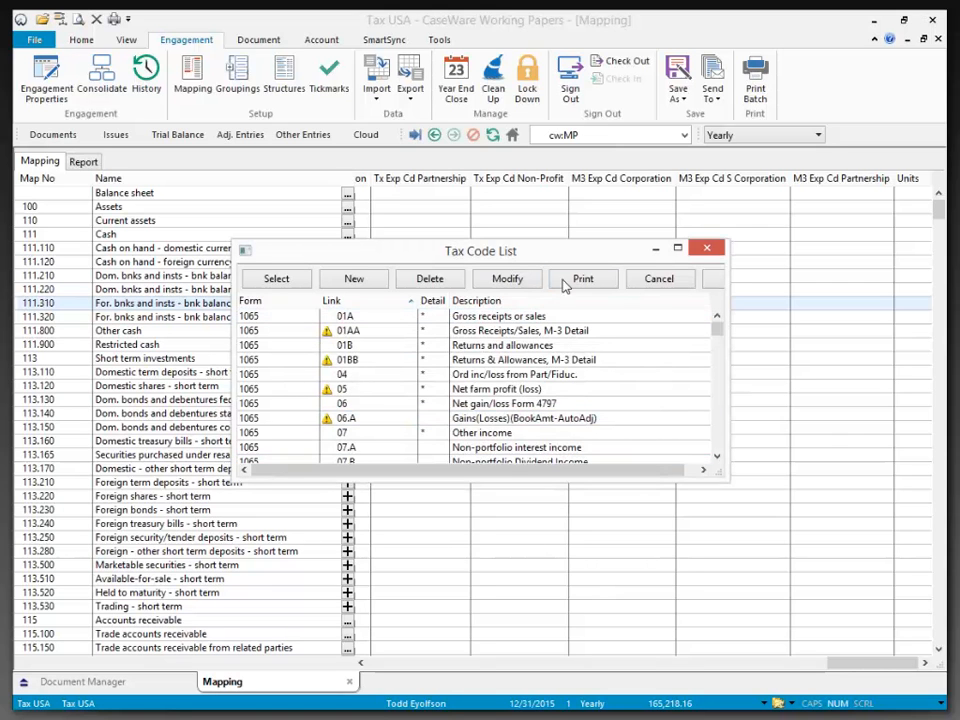
pyautogui.click(648, 284)
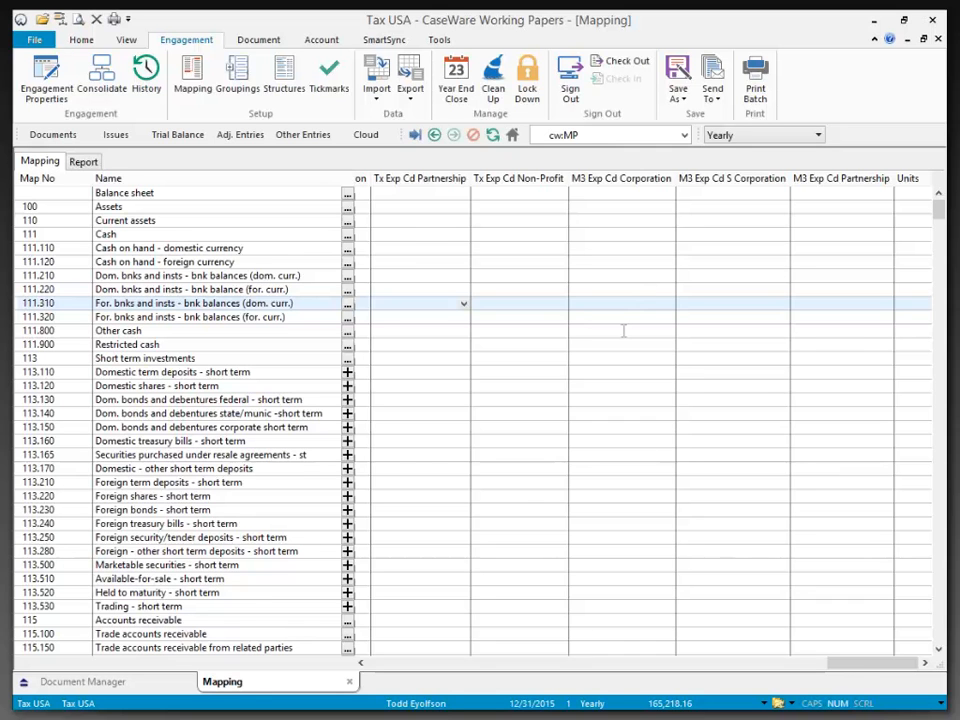
# - Highlight the mapping's Tax Export Code and M3 Code columns, and examine the Assign Tax Export Codes lists without assigning any code
pyautogui.moveTo(850, 664); pyautogui.dragTo(752, 668)
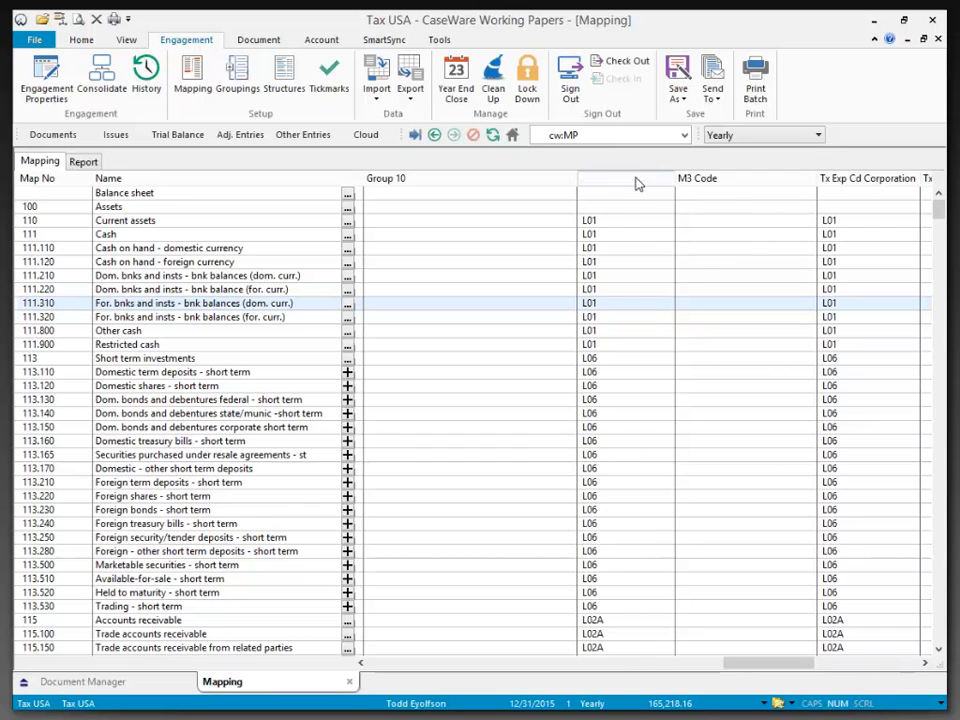
pyautogui.moveTo(636, 180); pyautogui.dragTo(690, 178)
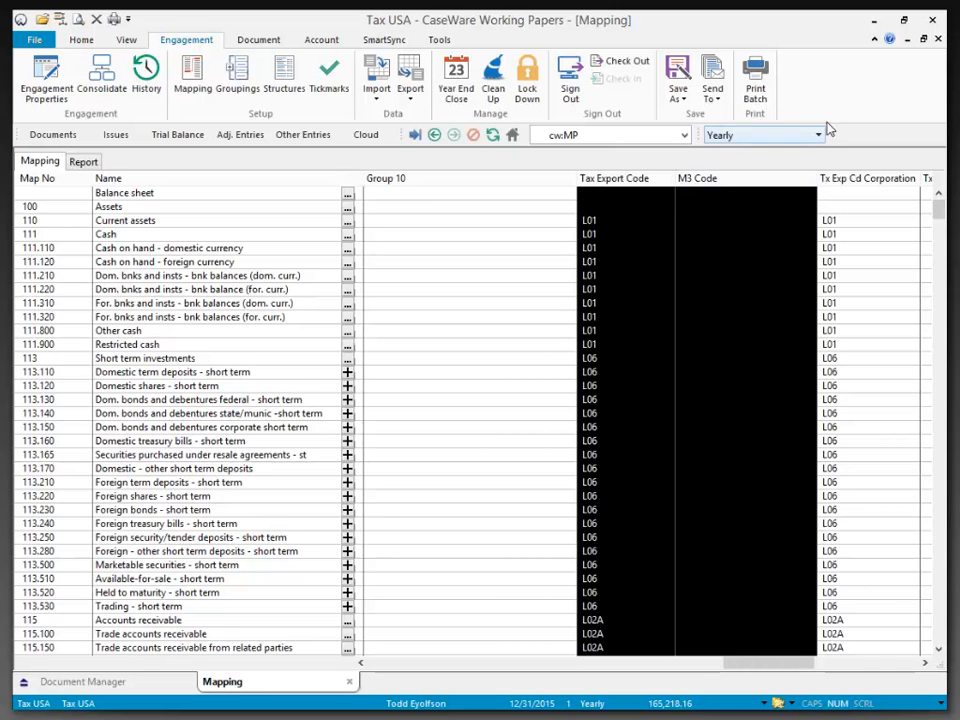
pyautogui.click(322, 40)
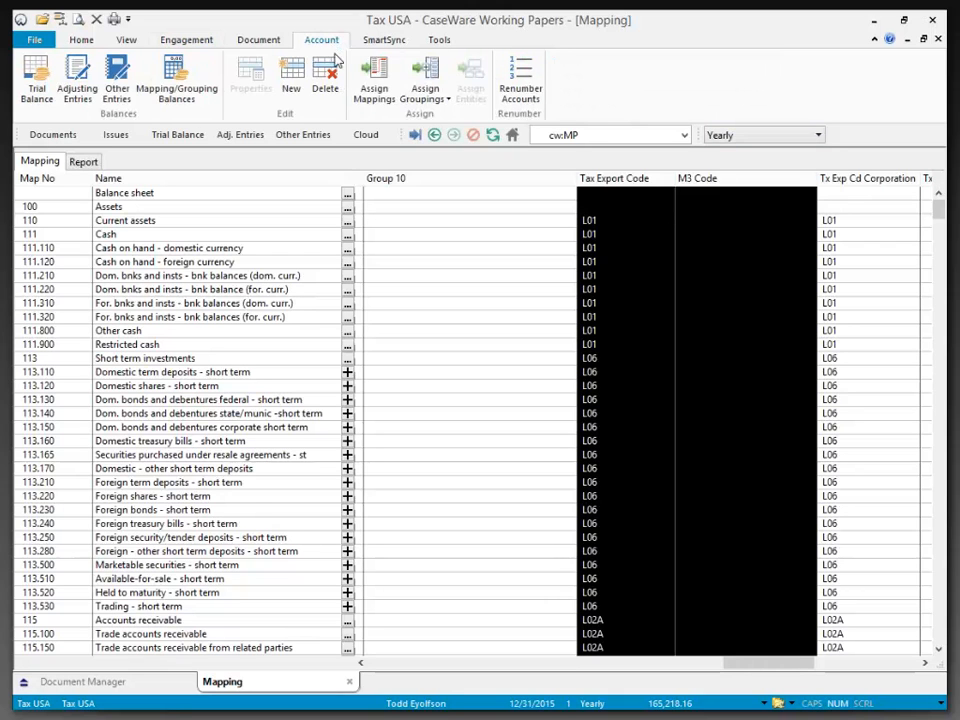
pyautogui.click(433, 104)
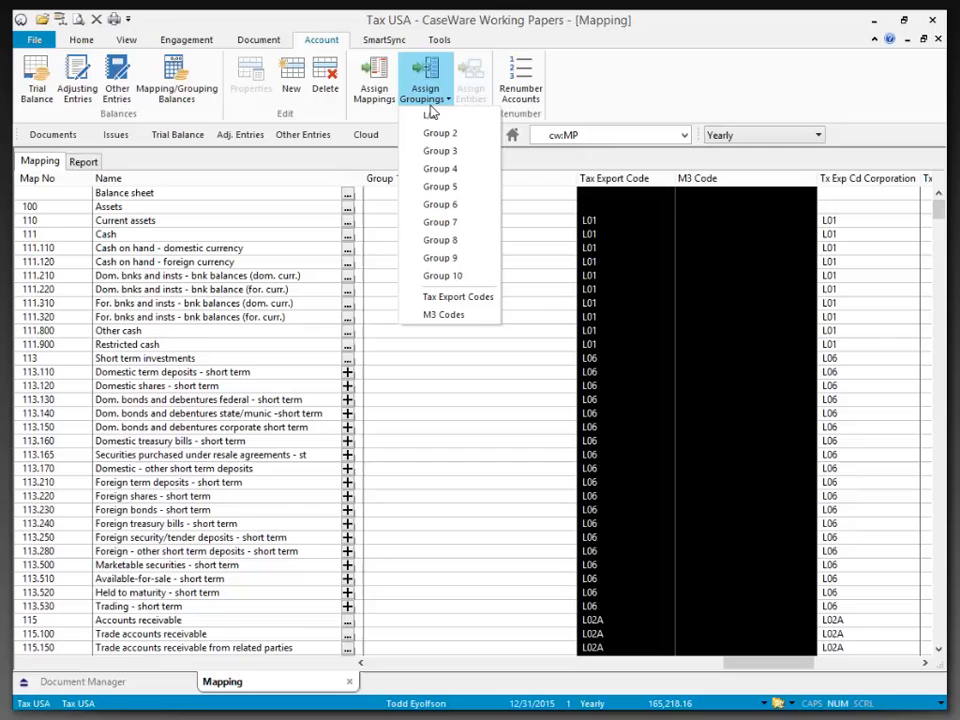
pyautogui.click(468, 300)
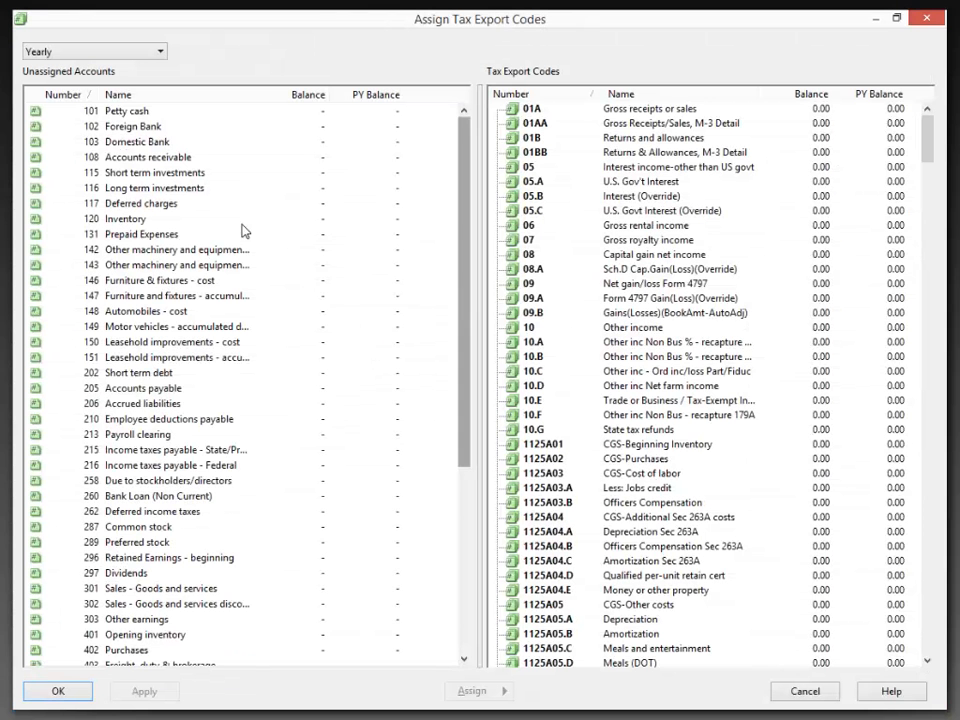
pyautogui.click(93, 112)
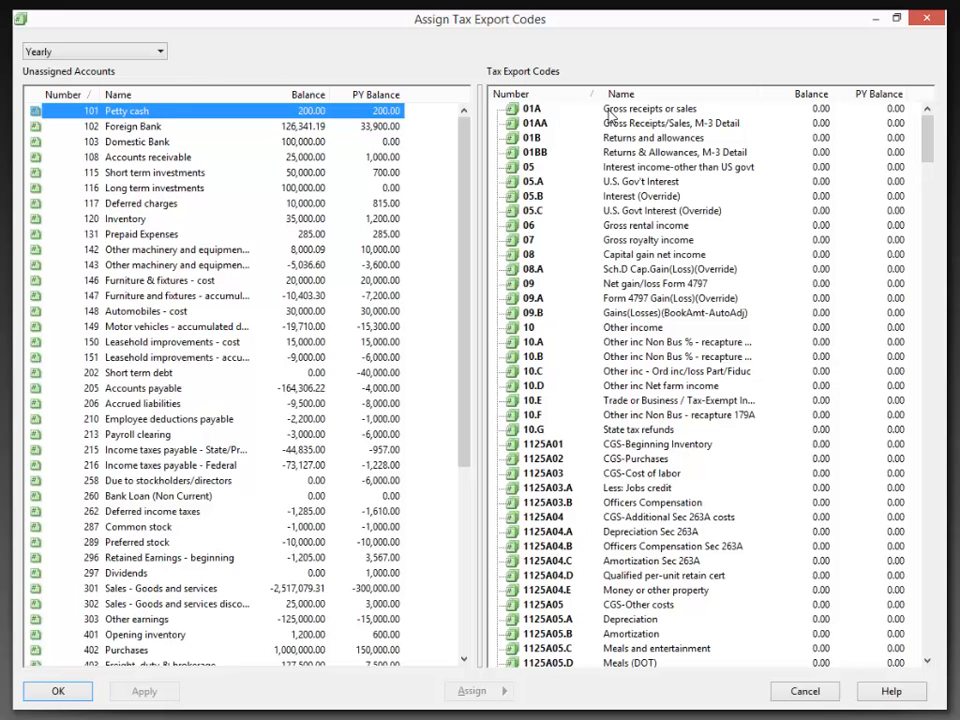
pyautogui.click(924, 20)
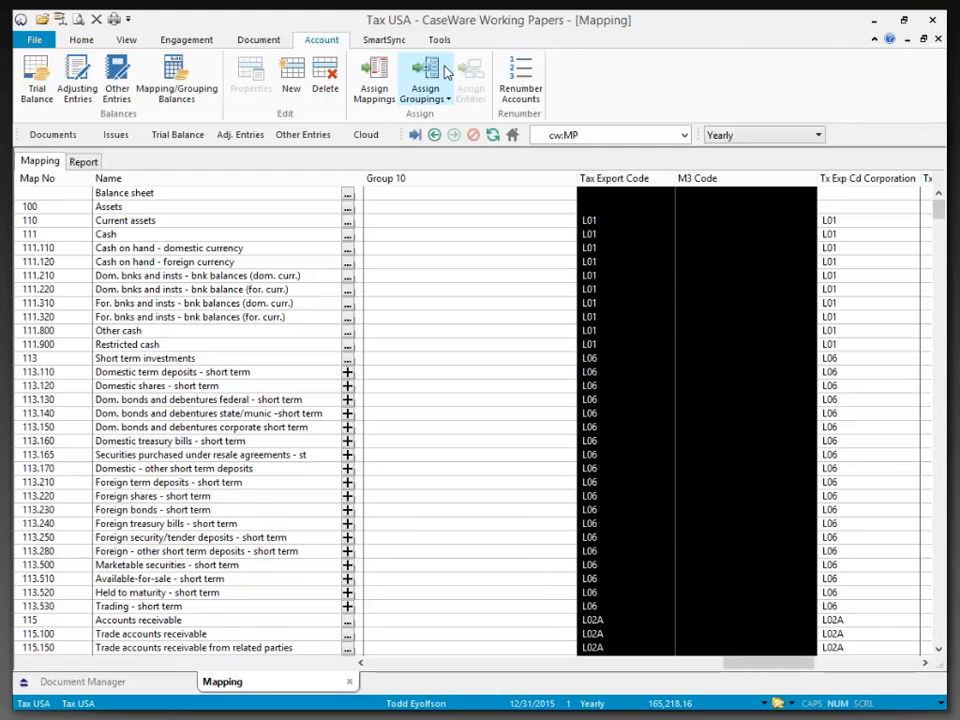
# - Open the working trial balance and view the tax code list for the Petty cash account's Tax Export Code, without selecting a code
pyautogui.click(42, 88)
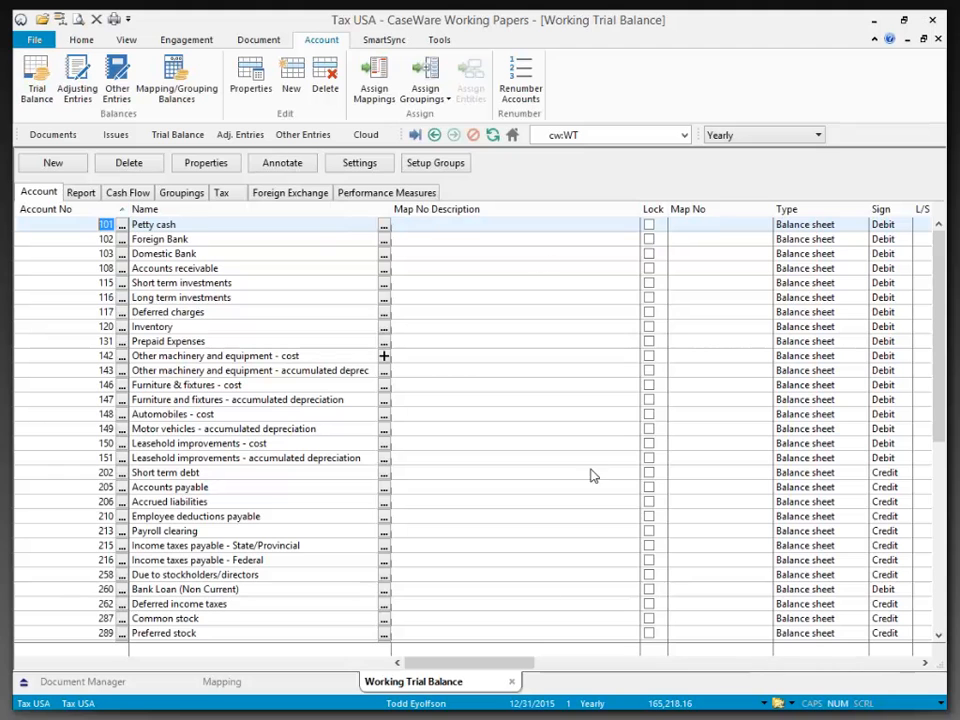
pyautogui.moveTo(490, 671); pyautogui.dragTo(583, 672)
pyautogui.click(657, 226)
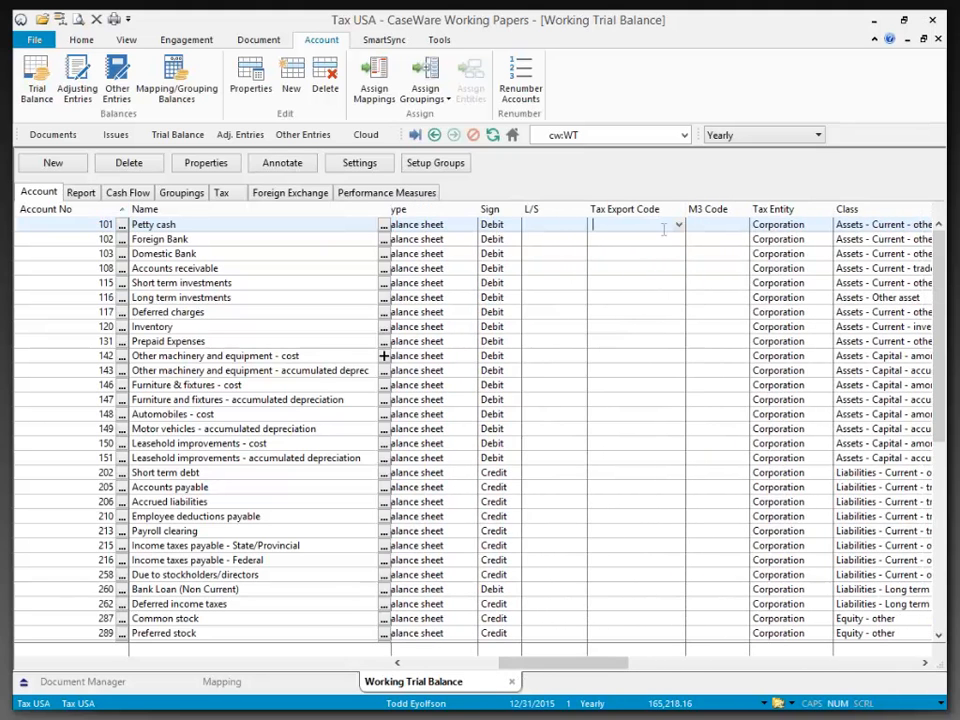
pyautogui.click(660, 228)
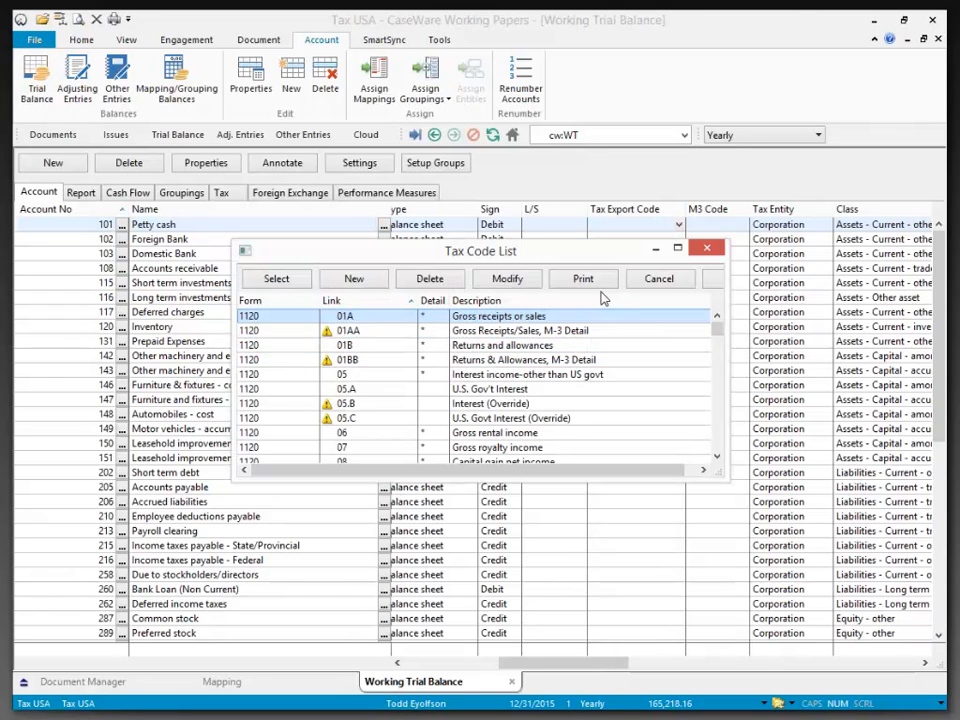
pyautogui.click(648, 286)
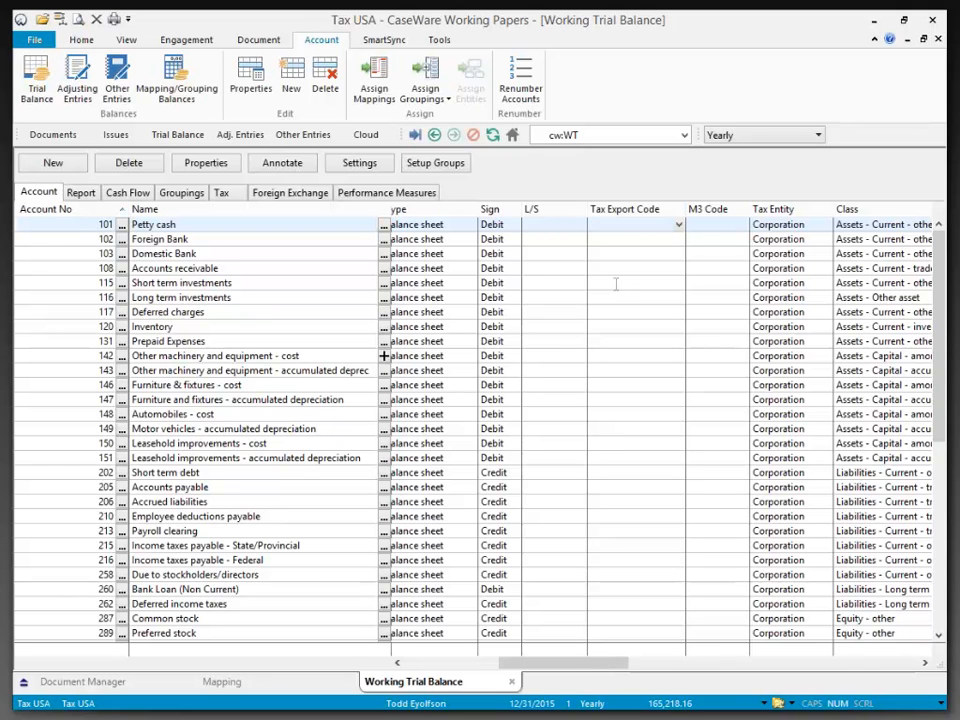
# - Automap the unmapped accounts from the mapping autofill options, with all account properties set to autofill
pyautogui.click(441, 39)
pyautogui.click(638, 78)
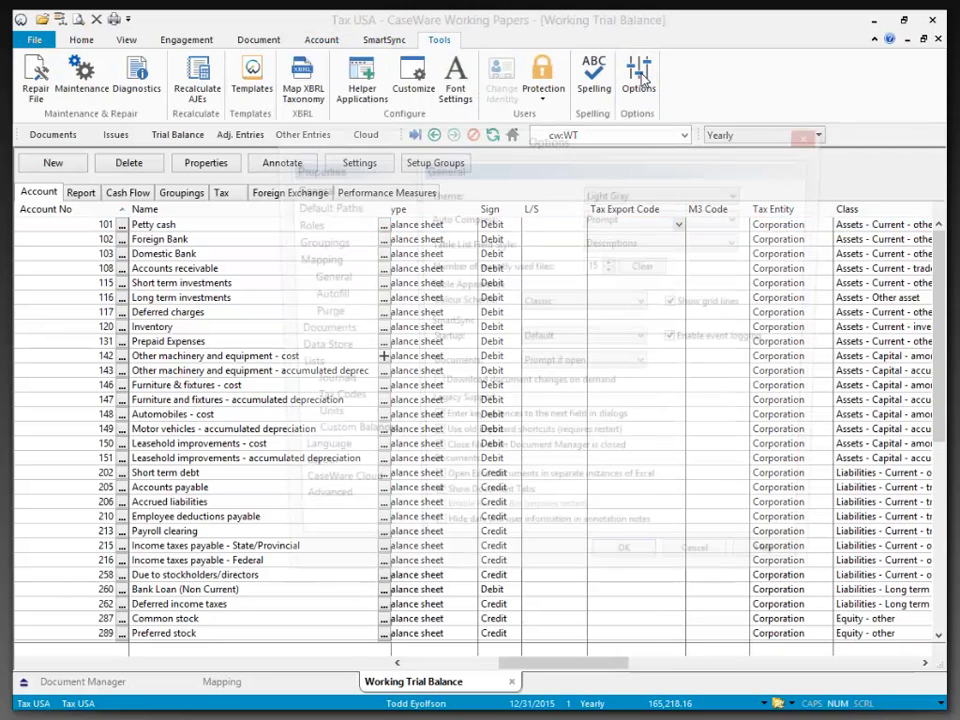
pyautogui.click(318, 262)
pyautogui.click(322, 296)
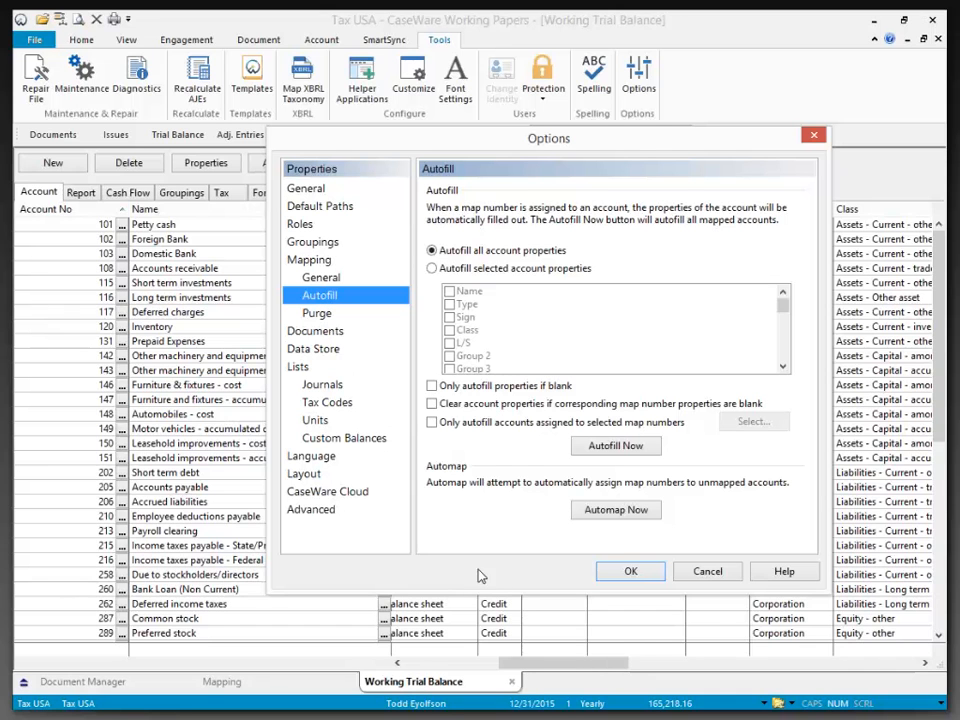
pyautogui.click(614, 518)
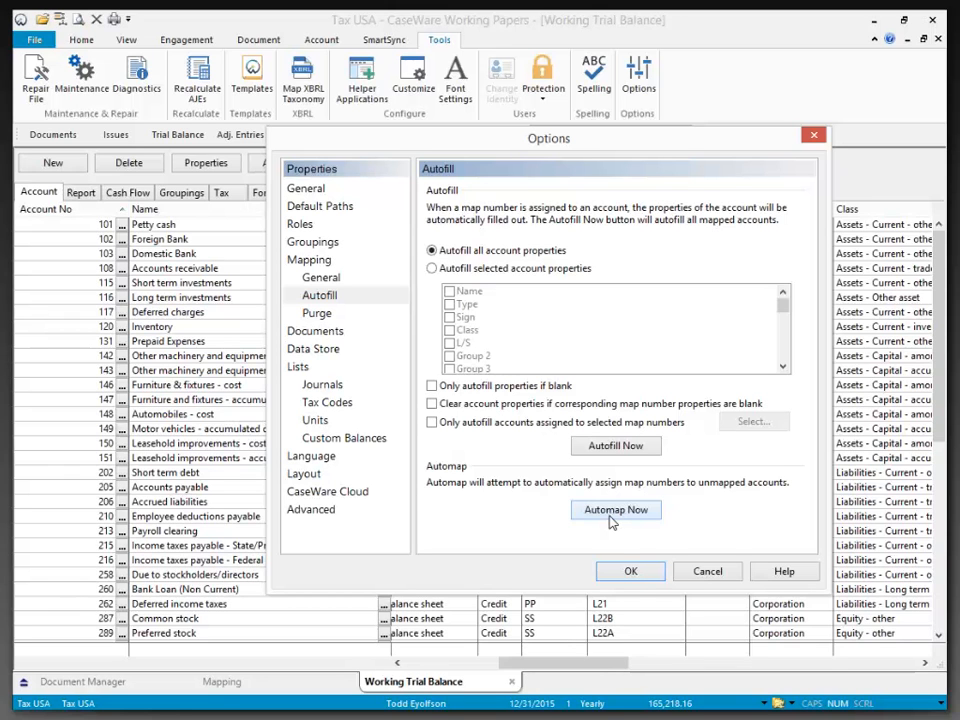
pyautogui.click(632, 580)
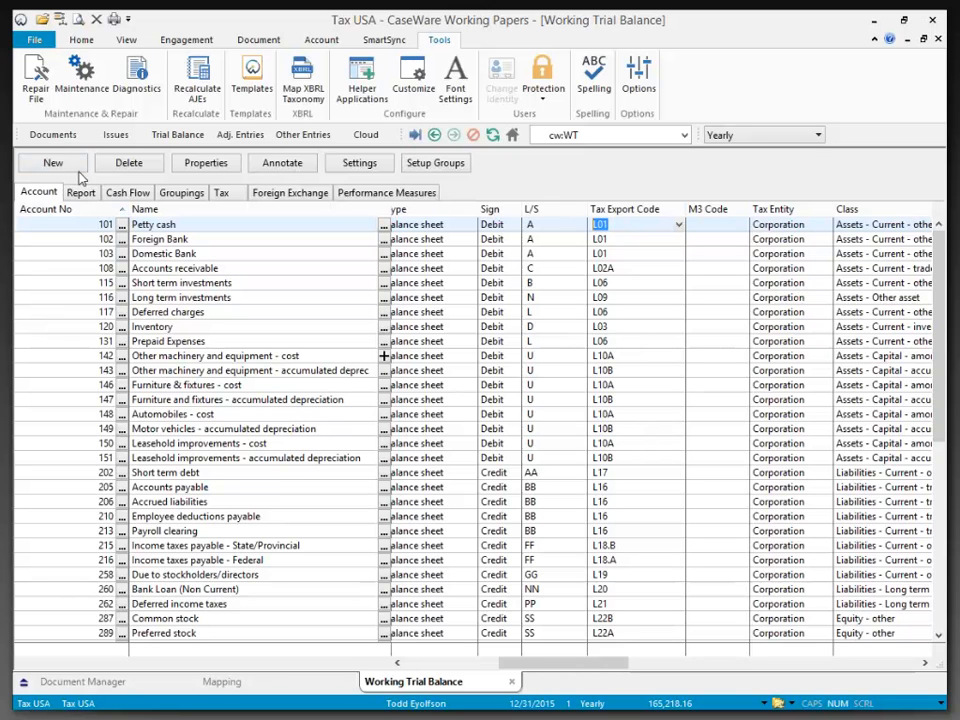
# - Insert a Tax reconciliation automatic document 2.3 after State tax returns, using format Detail & Sub-Line w Main Tax Totals with Adjusting Entry Detail enabled
pyautogui.click(45, 139)
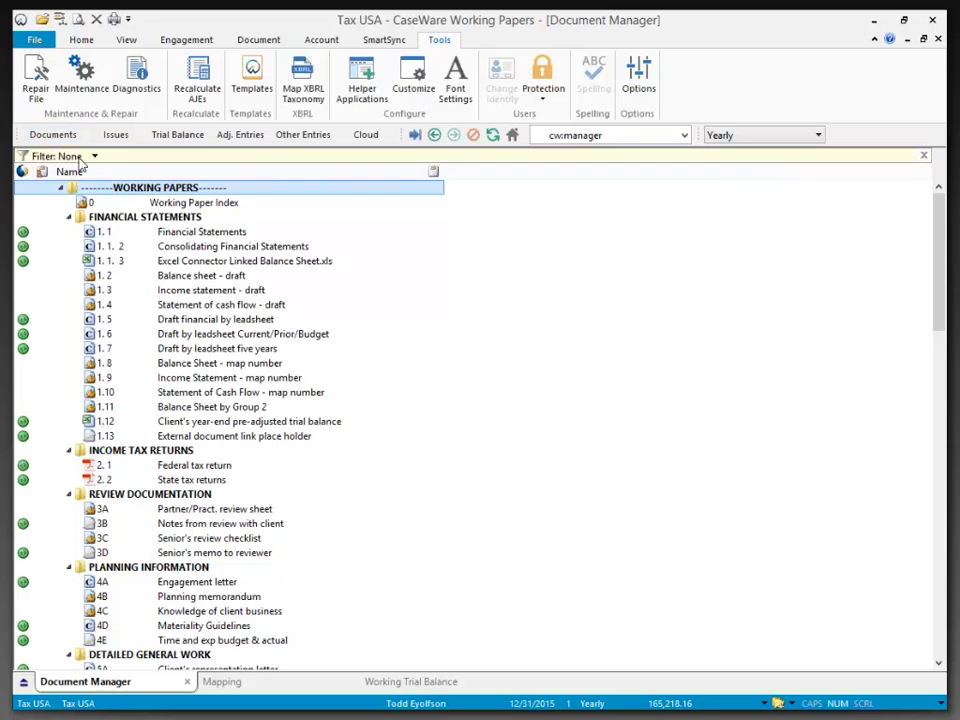
pyautogui.click(212, 480)
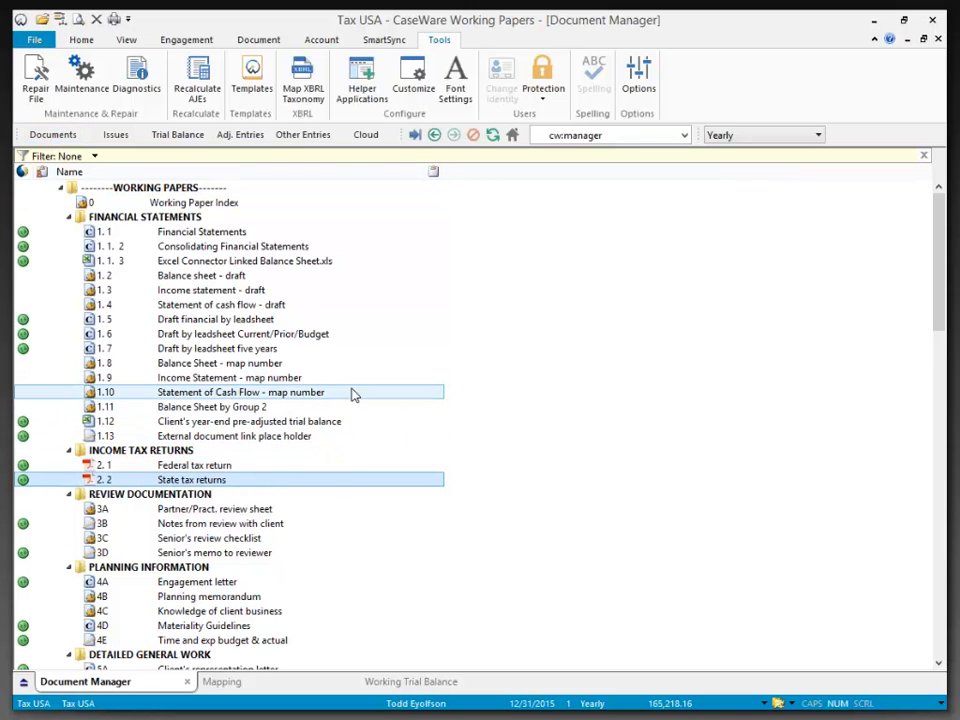
pyautogui.scroll(-3, 355, 390)
pyautogui.scroll(-1, 238, 367)
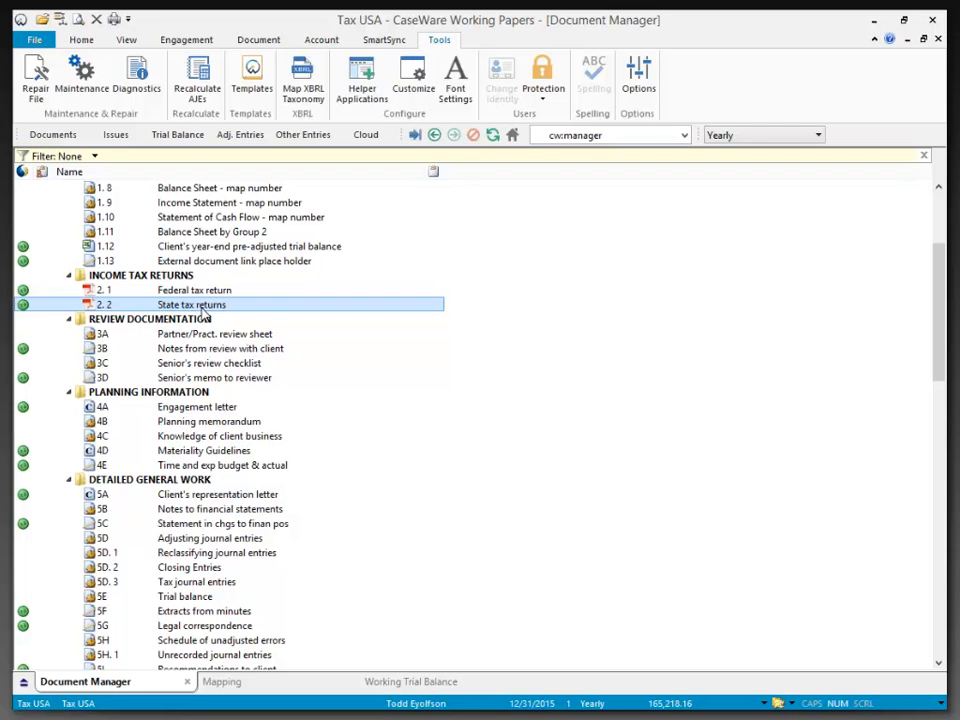
pyautogui.click(79, 41)
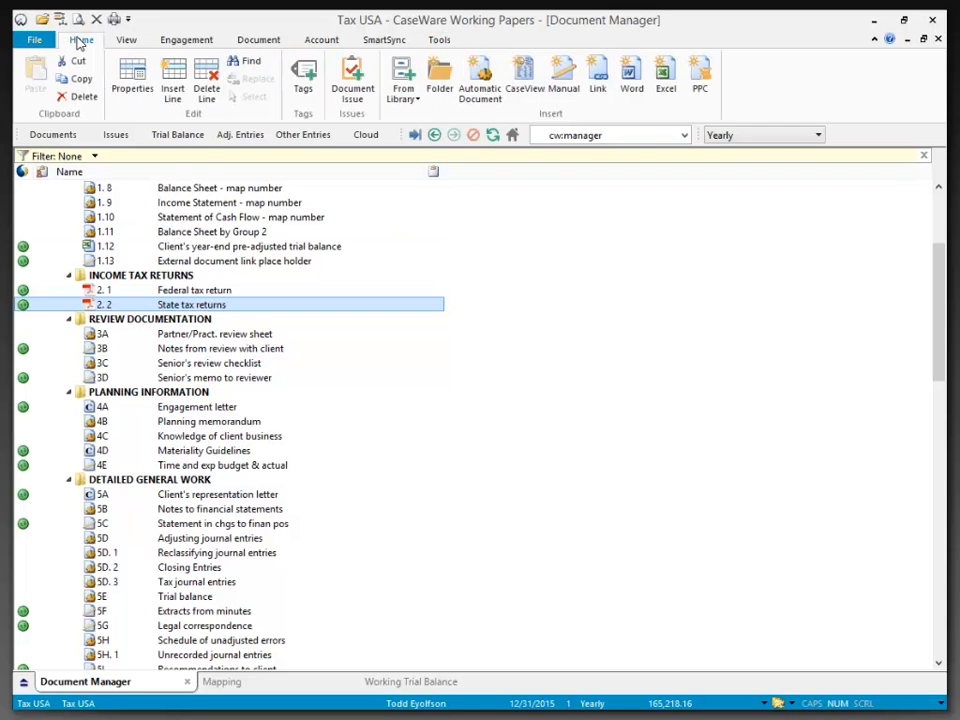
pyautogui.click(481, 88)
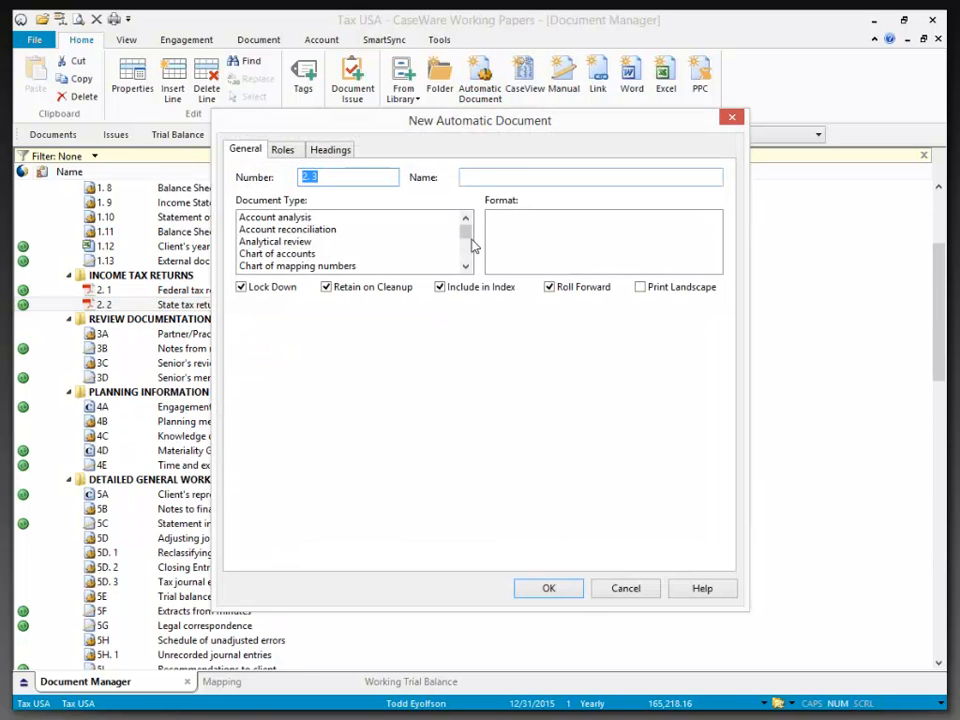
pyautogui.moveTo(464, 234); pyautogui.dragTo(464, 274)
pyautogui.click(268, 230)
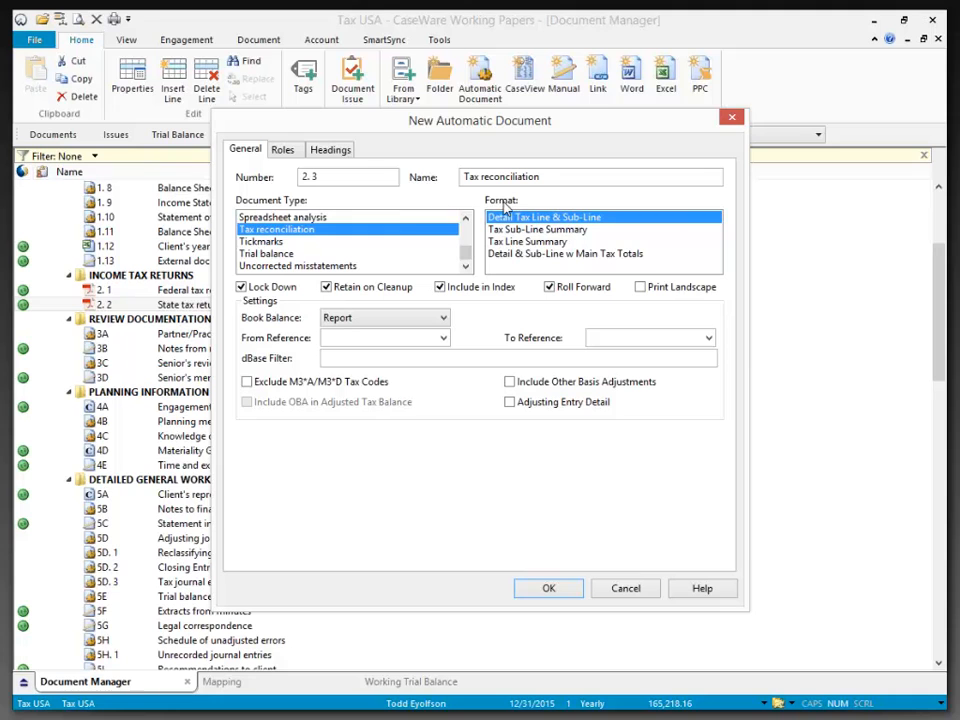
pyautogui.click(493, 256)
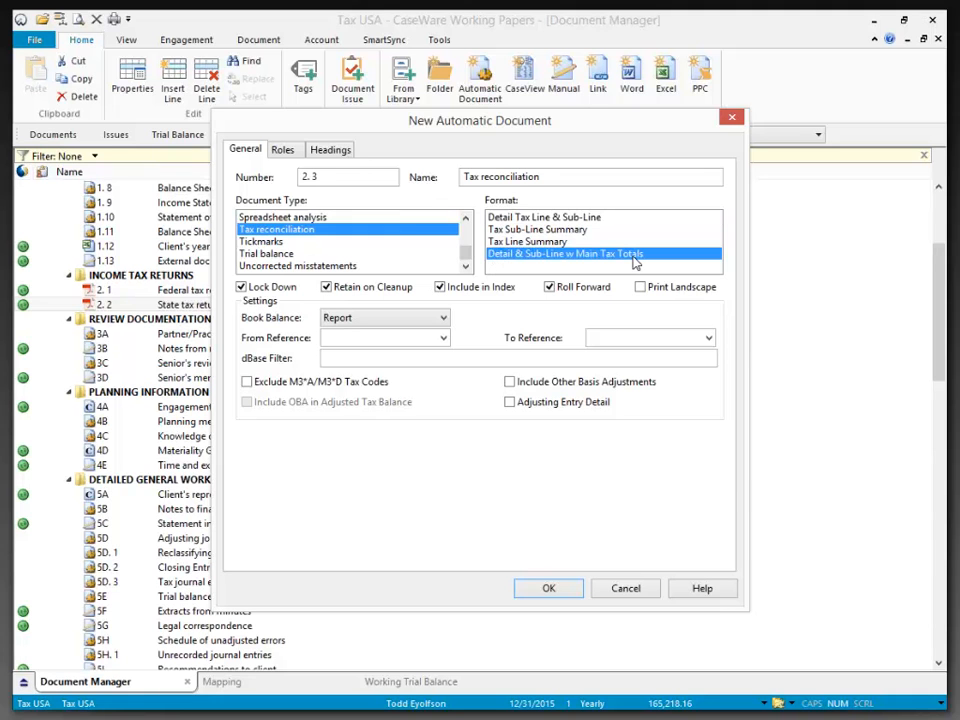
pyautogui.click(509, 403)
pyautogui.click(548, 590)
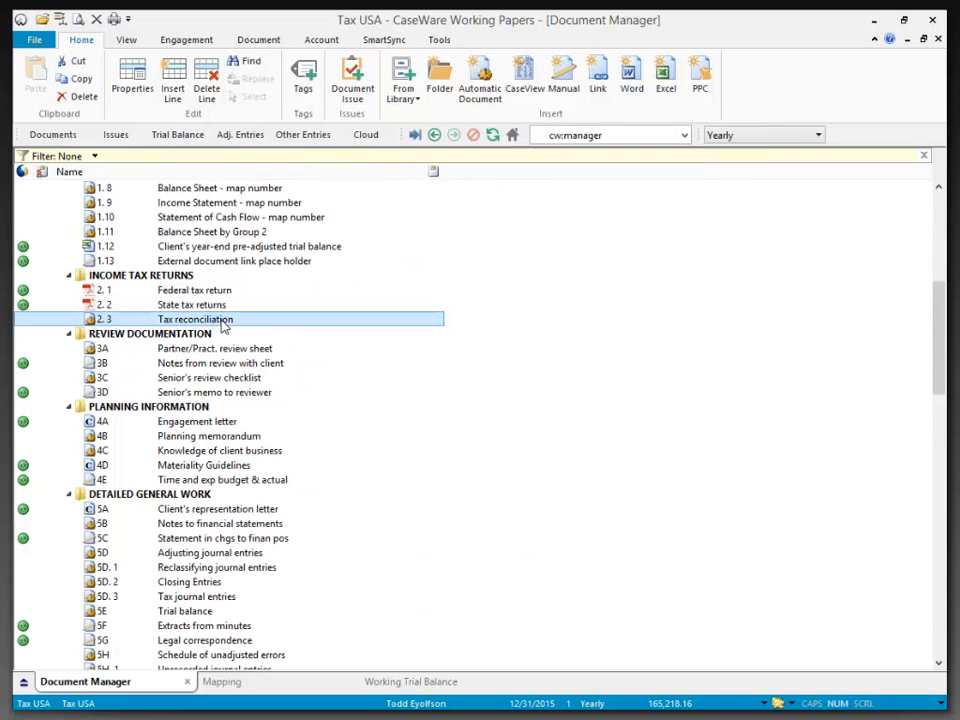
# - Open the Tax reconciliation document and add the hidden Preliminary and Adjustments columns to the active columns before Book Balance
pyautogui.doubleClick(222, 320)
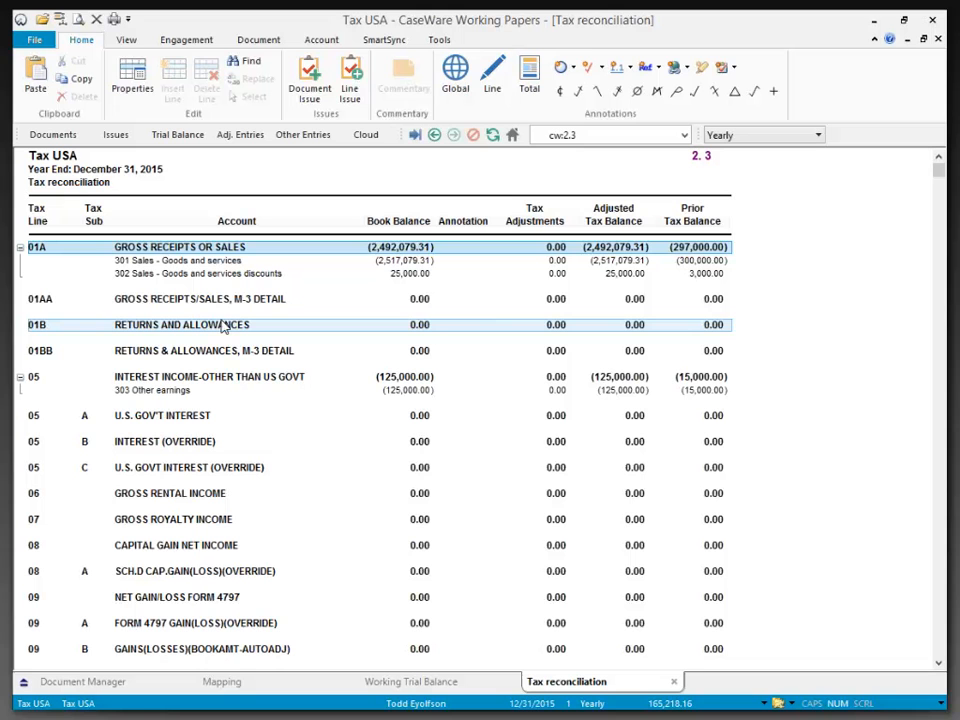
pyautogui.click(126, 40)
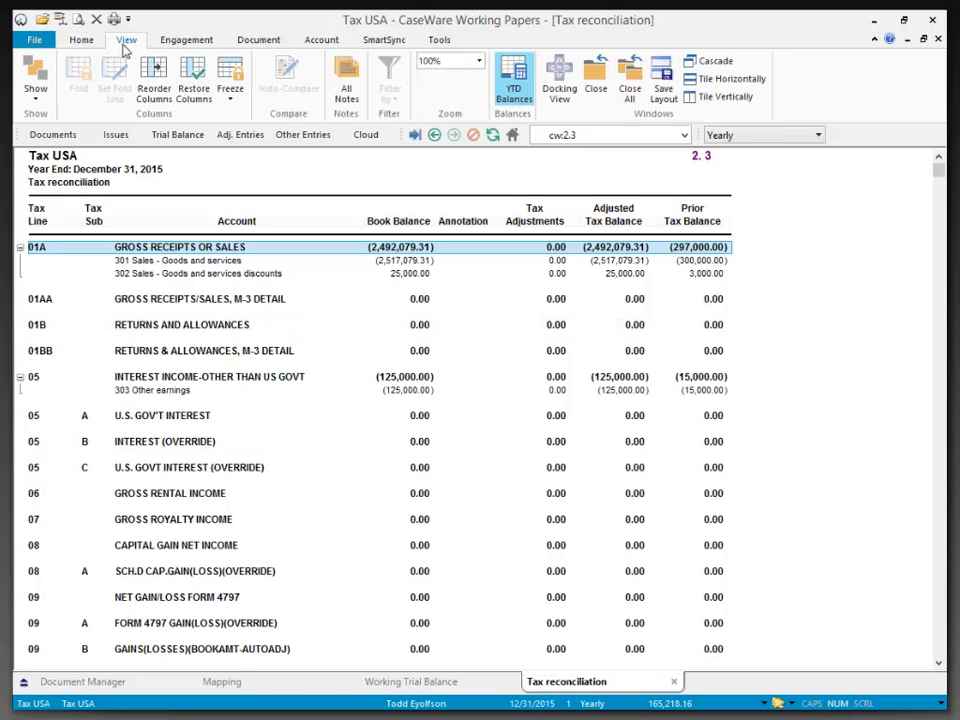
pyautogui.click(155, 92)
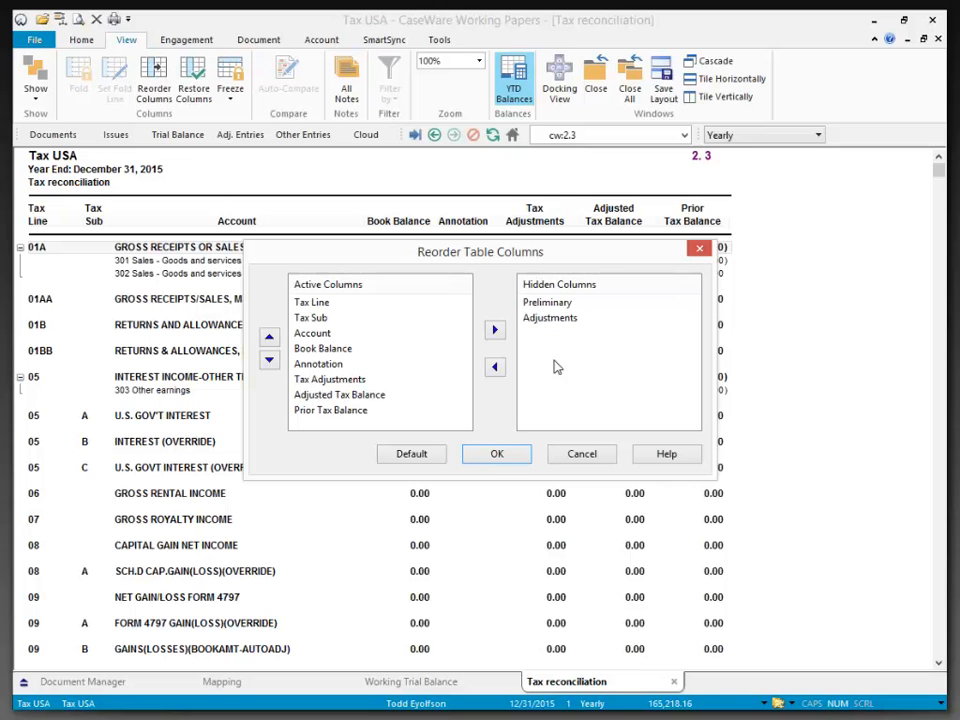
pyautogui.click(550, 305)
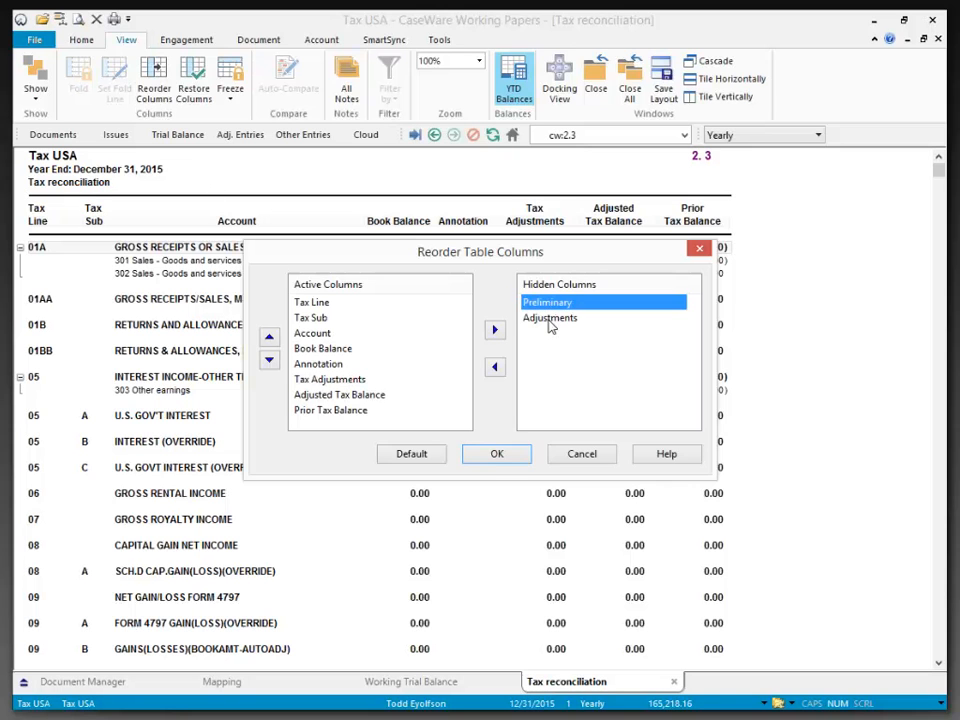
pyautogui.keyDown('shift'); pyautogui.click(549, 321); pyautogui.keyUp('shift')
pyautogui.moveTo(549, 321)
pyautogui.mouseDown()
pyautogui.moveTo(388, 334)
pyautogui.moveTo(349, 354)
pyautogui.mouseUp()
# - Move the Annotation column between Adjusted Tax Balance and Prior Tax Balance, and apply the column layout
pyautogui.click(316, 396)
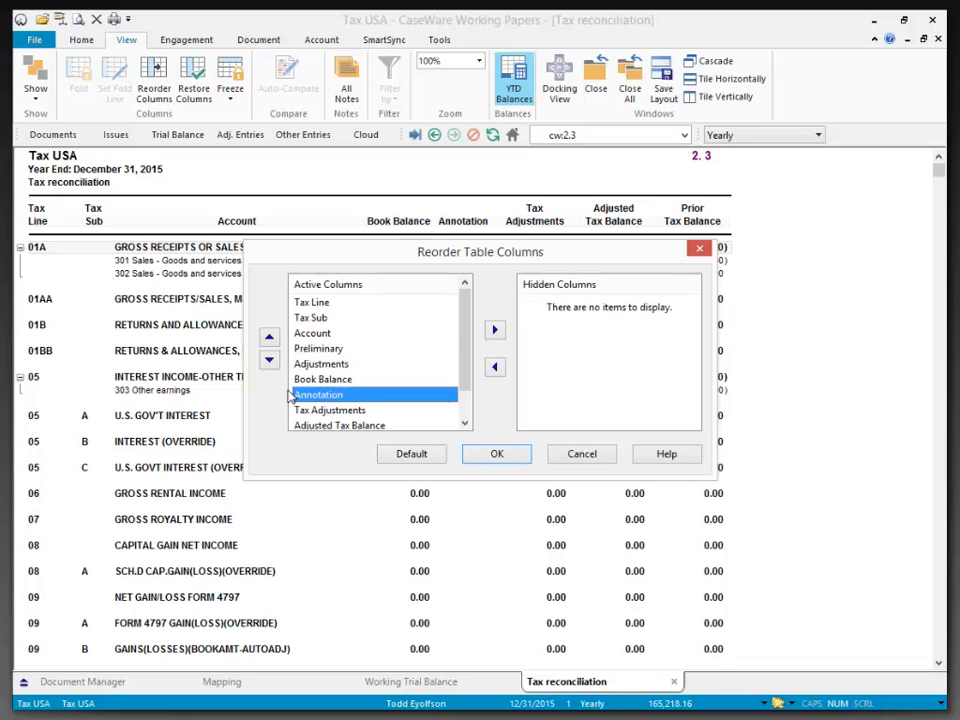
pyautogui.click(461, 407)
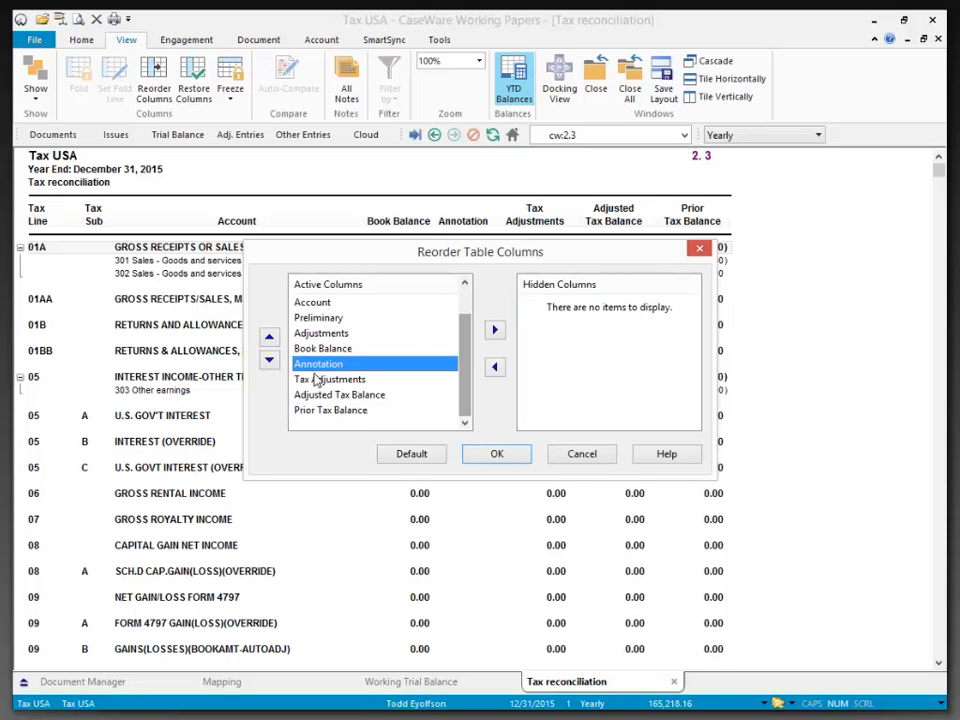
pyautogui.click(269, 361)
pyautogui.click(269, 361)
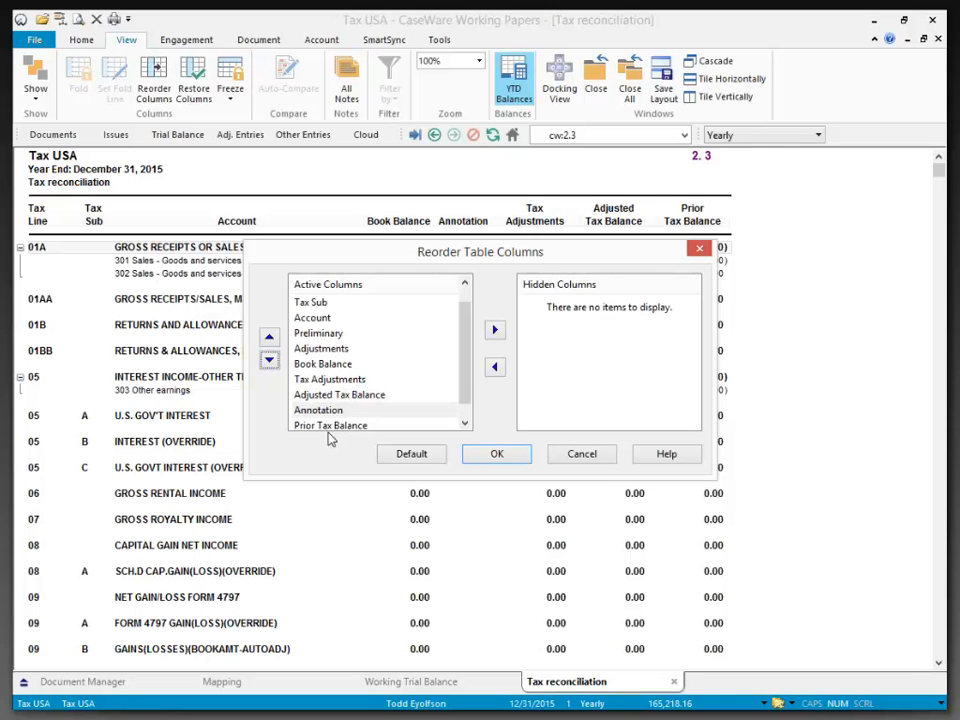
pyautogui.click(500, 454)
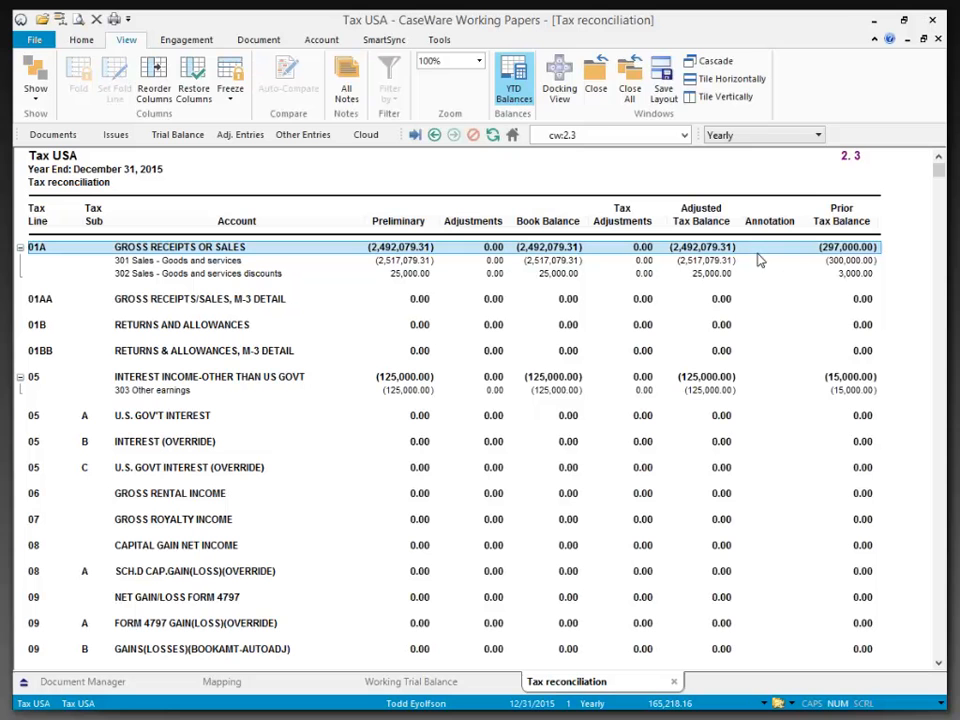
# - Turn off displaying and printing zero balances on financial statements, the general ledger, and trial balance/leadsheets/analytical review/tax reconciliation documents
pyautogui.click(440, 40)
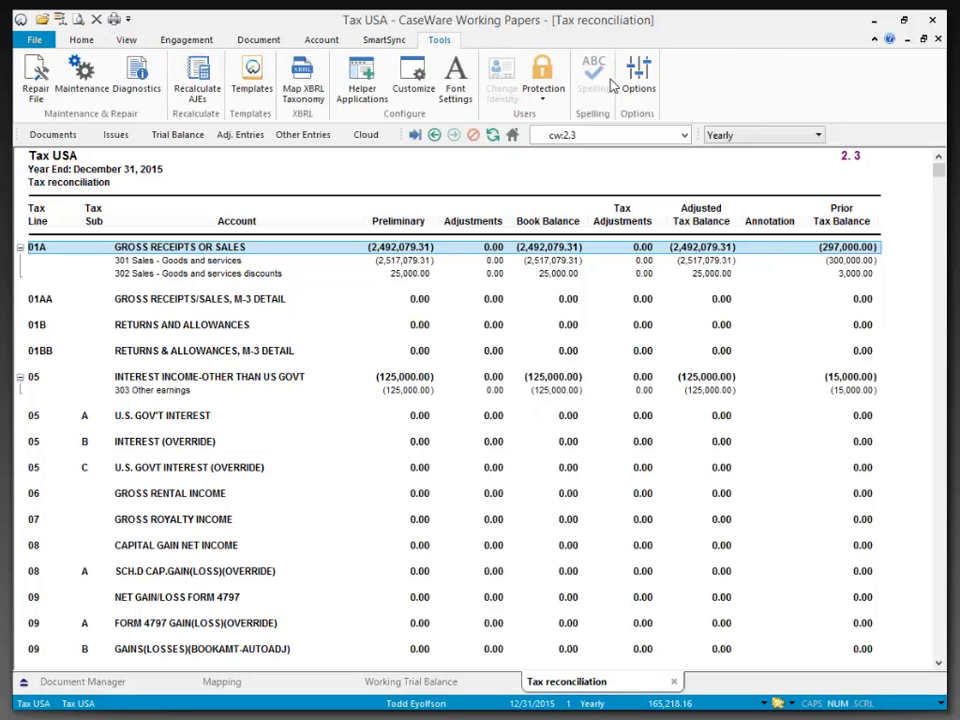
pyautogui.click(639, 80)
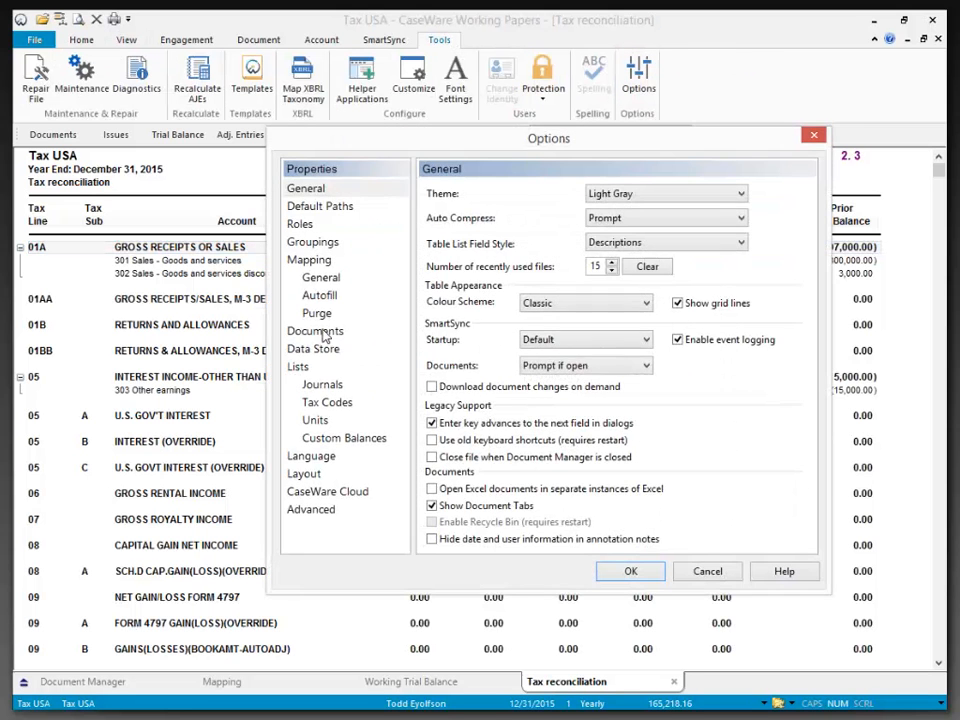
pyautogui.click(318, 331)
pyautogui.click(441, 206)
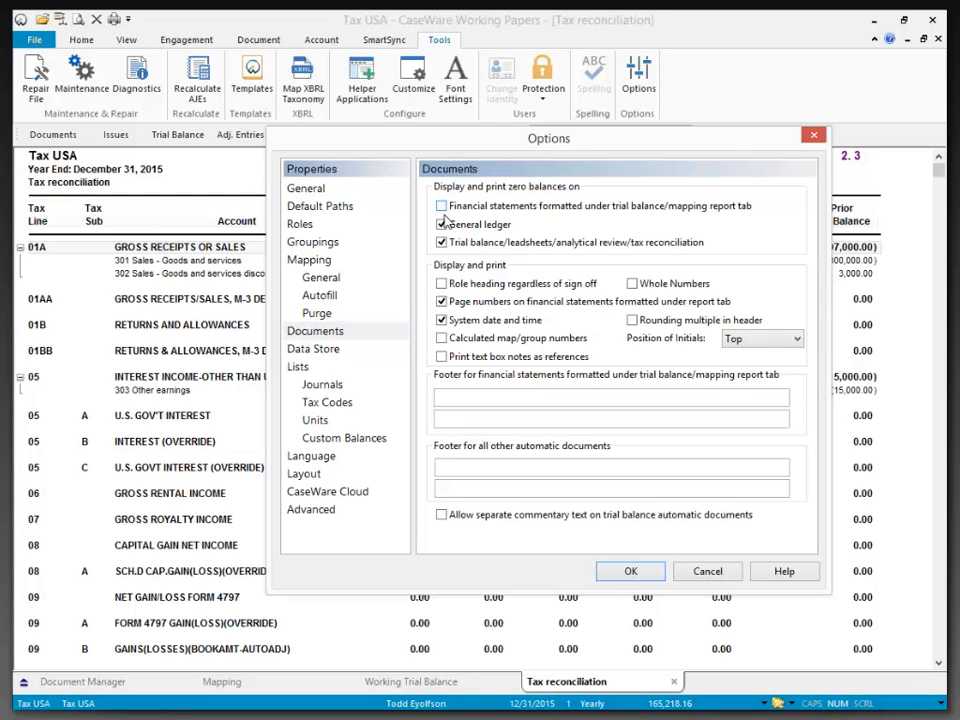
pyautogui.click(441, 224)
pyautogui.click(441, 243)
pyautogui.click(631, 571)
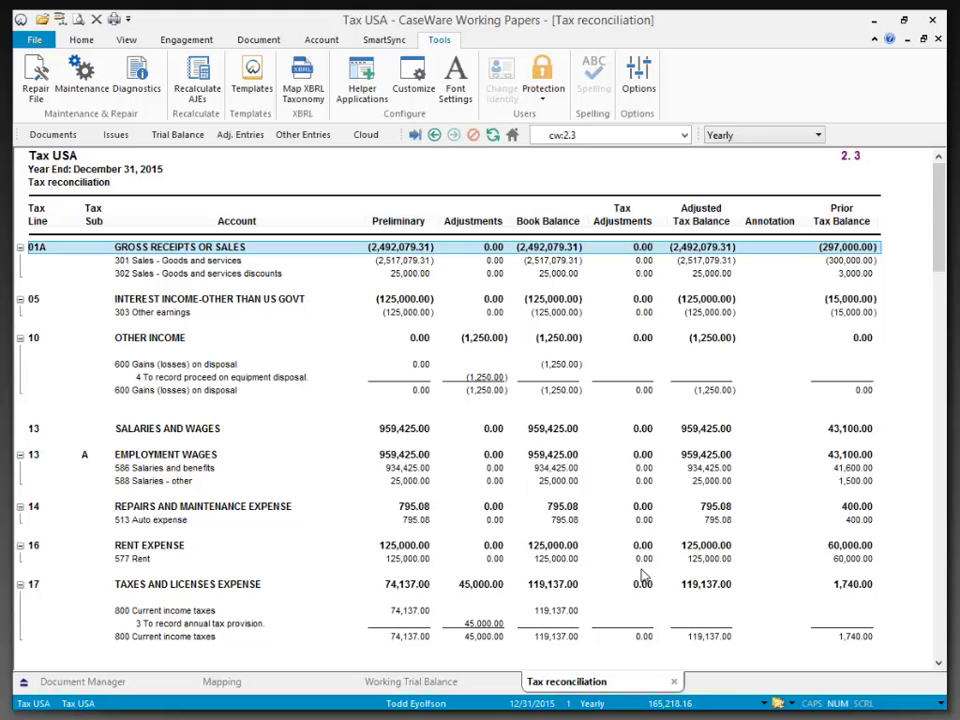
# - Examine tax line 26 I Insurance in the tax reconciliation, including the Other Insurance and Life insurance on executives accounts
pyautogui.moveTo(943, 252); pyautogui.dragTo(943, 347)
pyautogui.click(183, 421)
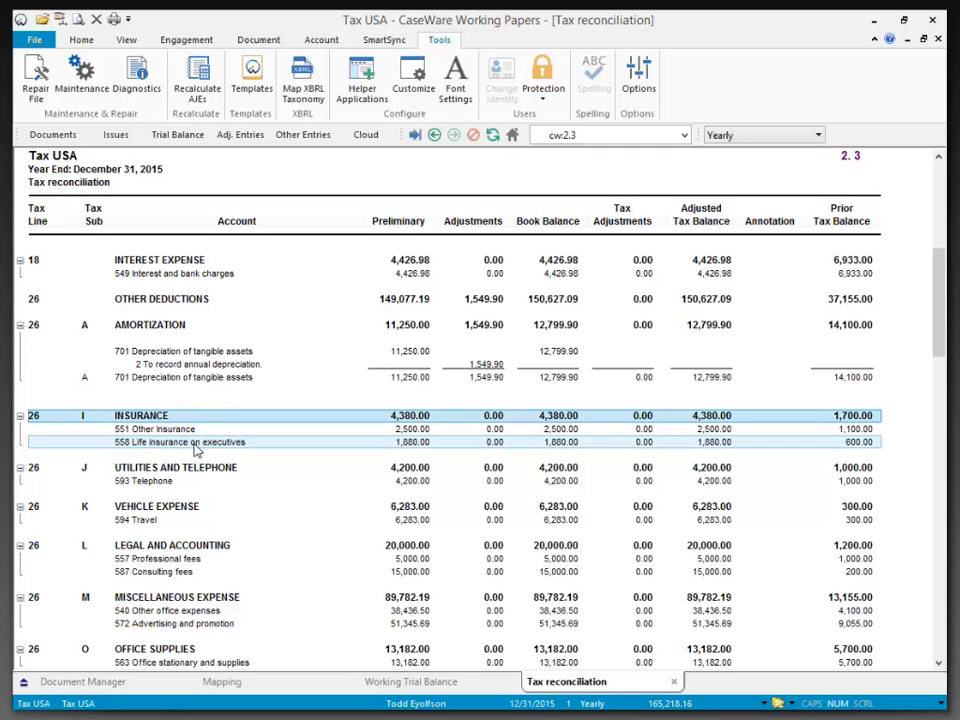
pyautogui.click(193, 445)
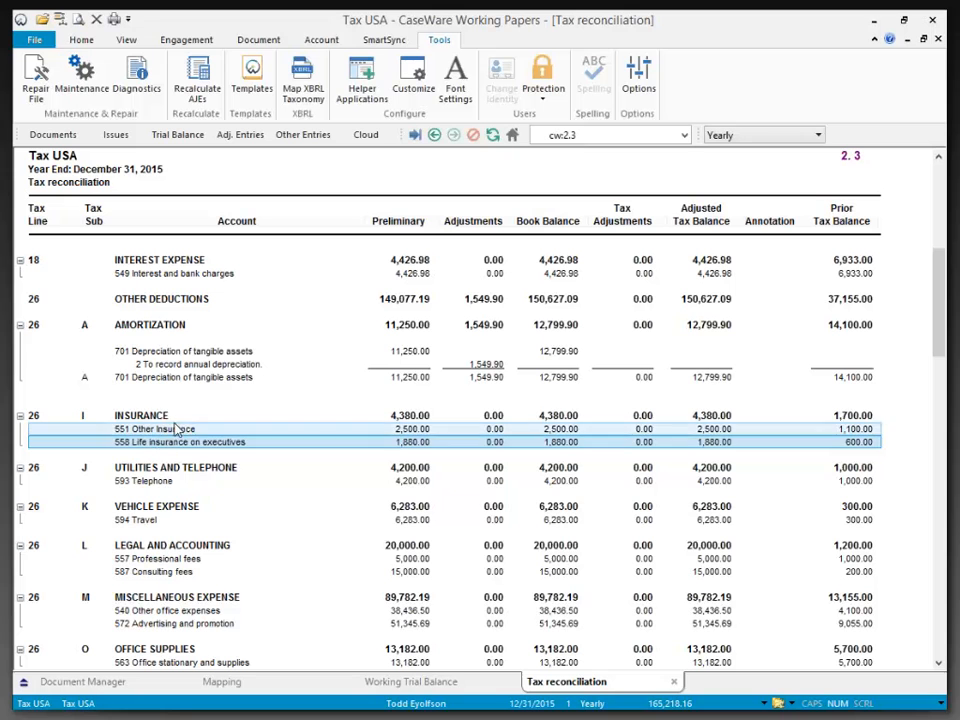
pyautogui.click(60, 415)
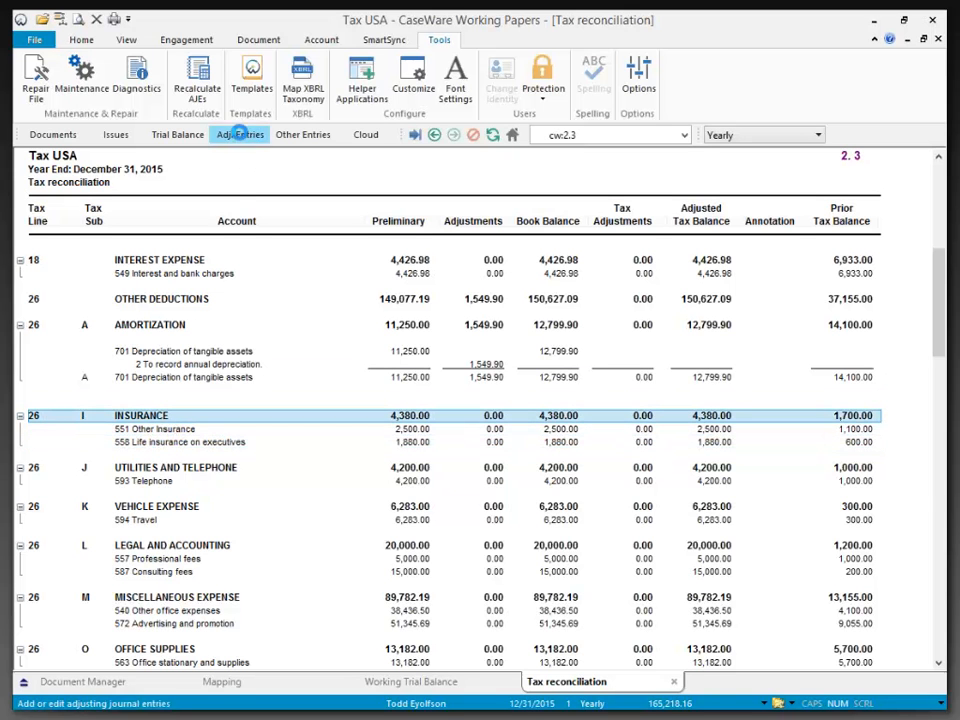
# - Create a new adjusting journal entry of type Tax - Federal that posts to Tax Export Code accounts
pyautogui.click(240, 135)
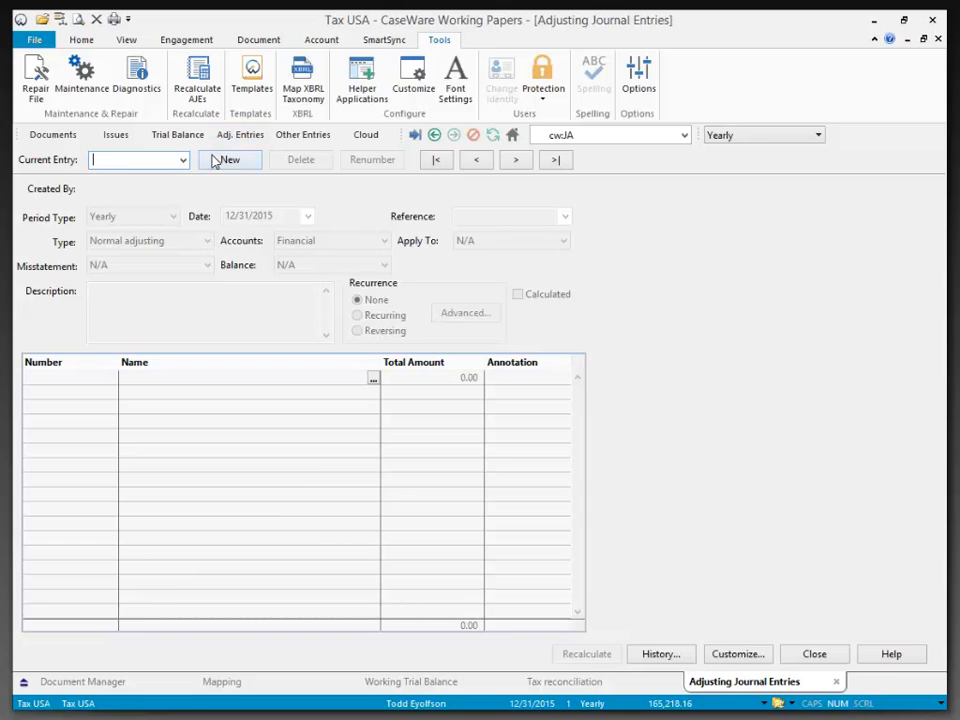
pyautogui.click(214, 159)
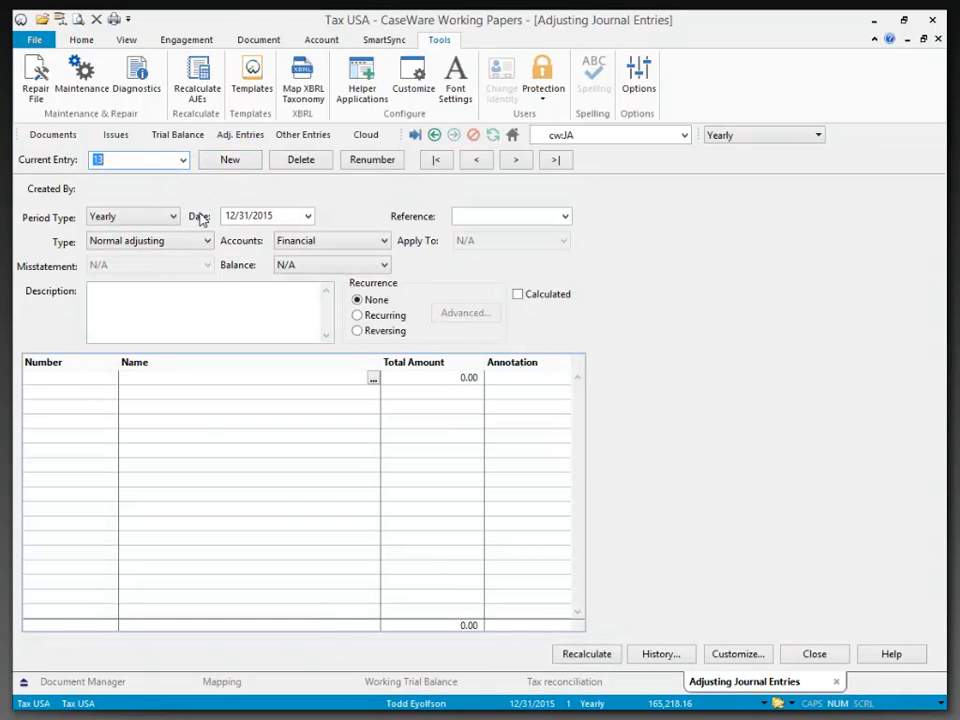
pyautogui.click(189, 242)
pyautogui.click(167, 331)
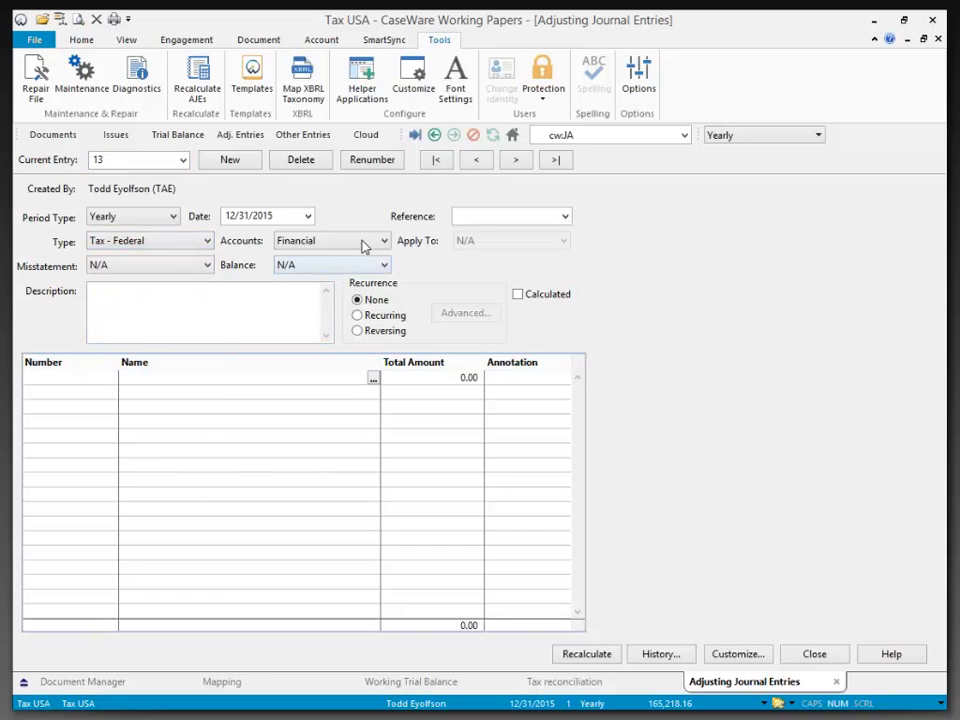
pyautogui.click(364, 243)
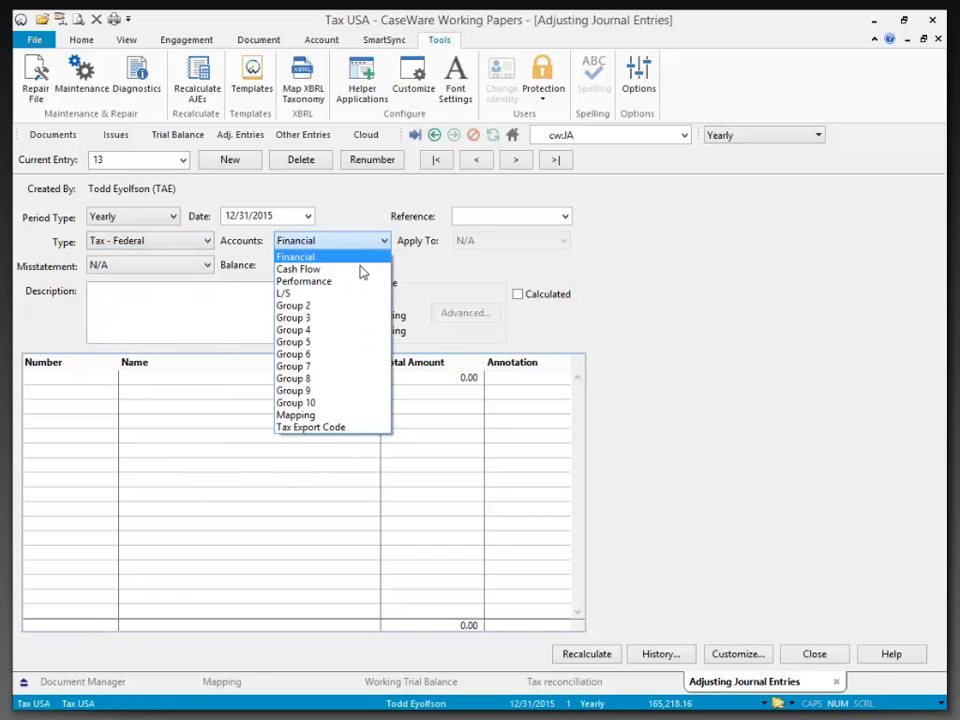
pyautogui.click(328, 427)
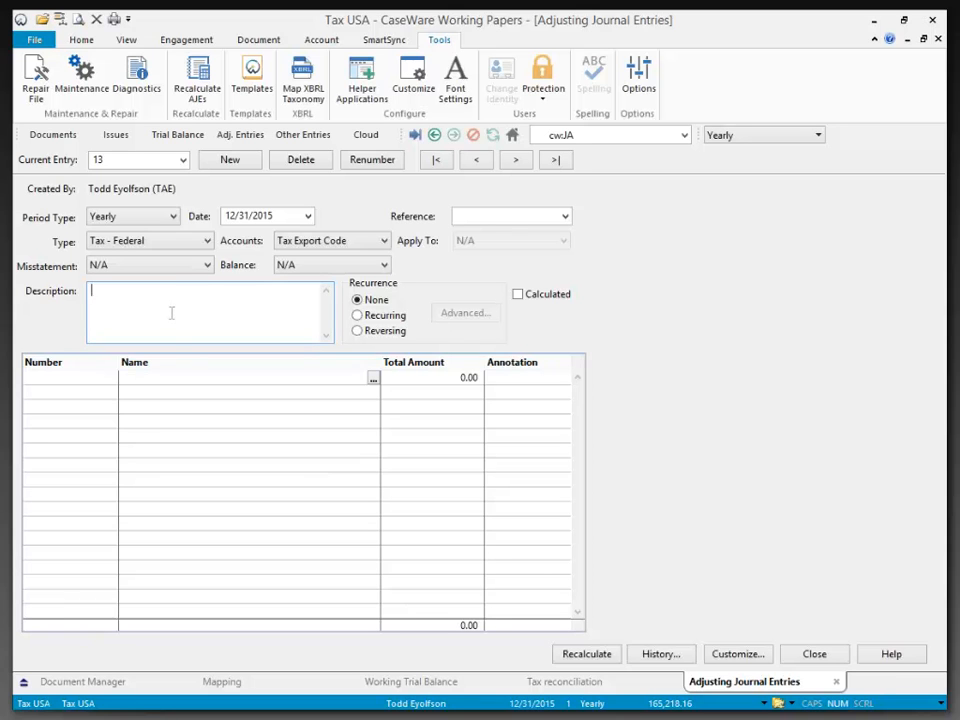
# - Describe the adjusting entry as "Life Ins." and set its misstatement to Factual
pyautogui.write('Life In')
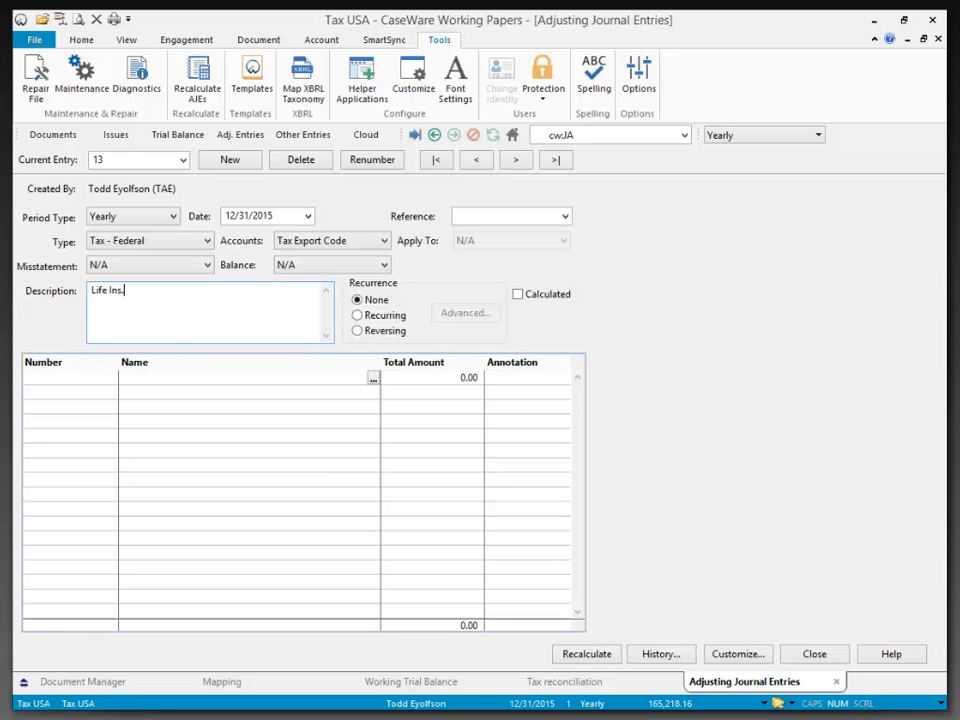
pyautogui.write('s.')
pyautogui.click(167, 266)
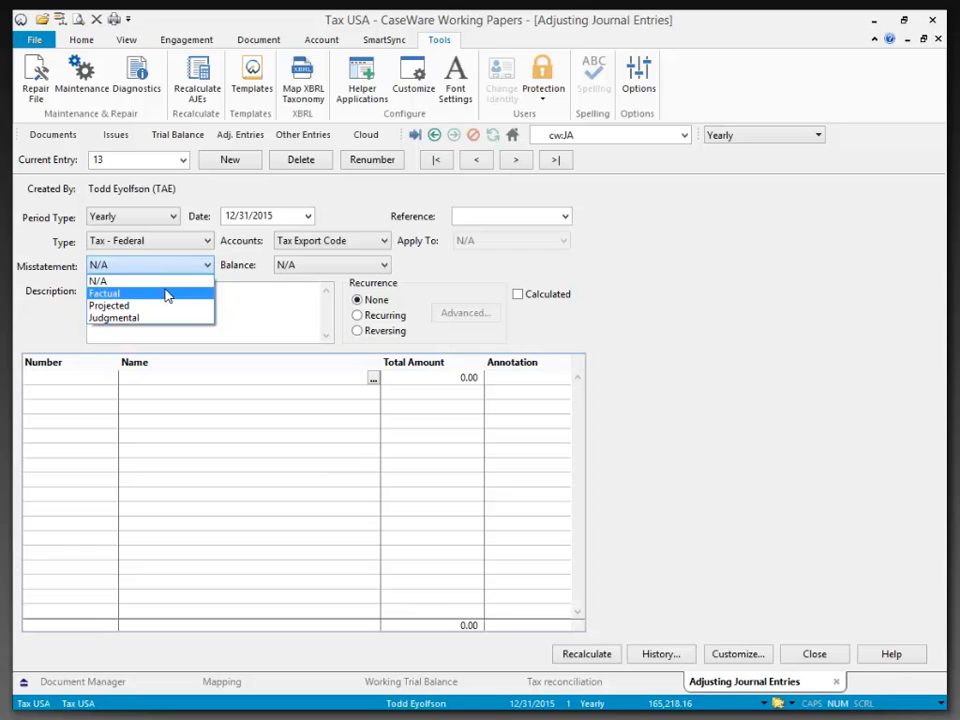
pyautogui.click(167, 290)
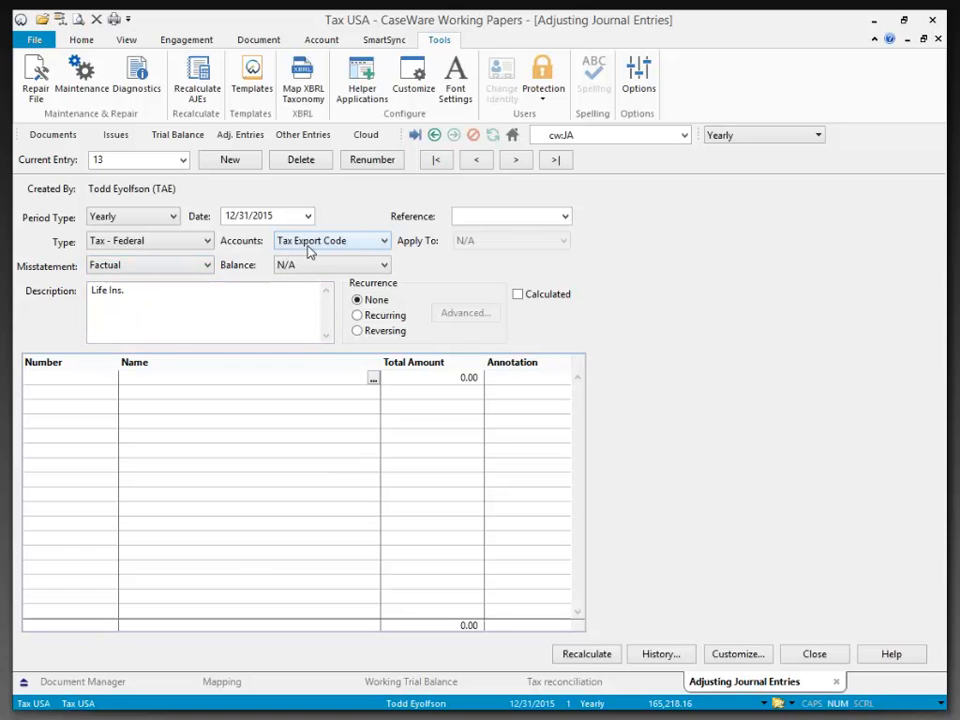
# - Post 1,880.00 to tax code M105.E Officers life ins. premiums and -1,880.00 to 26.I Insurance in the entry
pyautogui.click(80, 378)
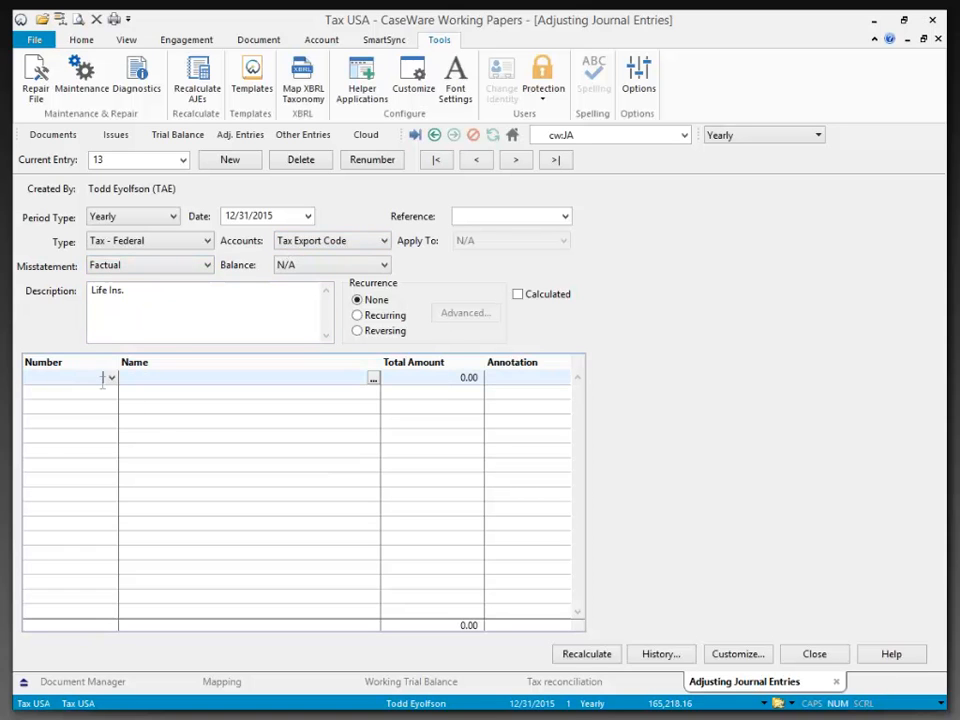
pyautogui.click(112, 379)
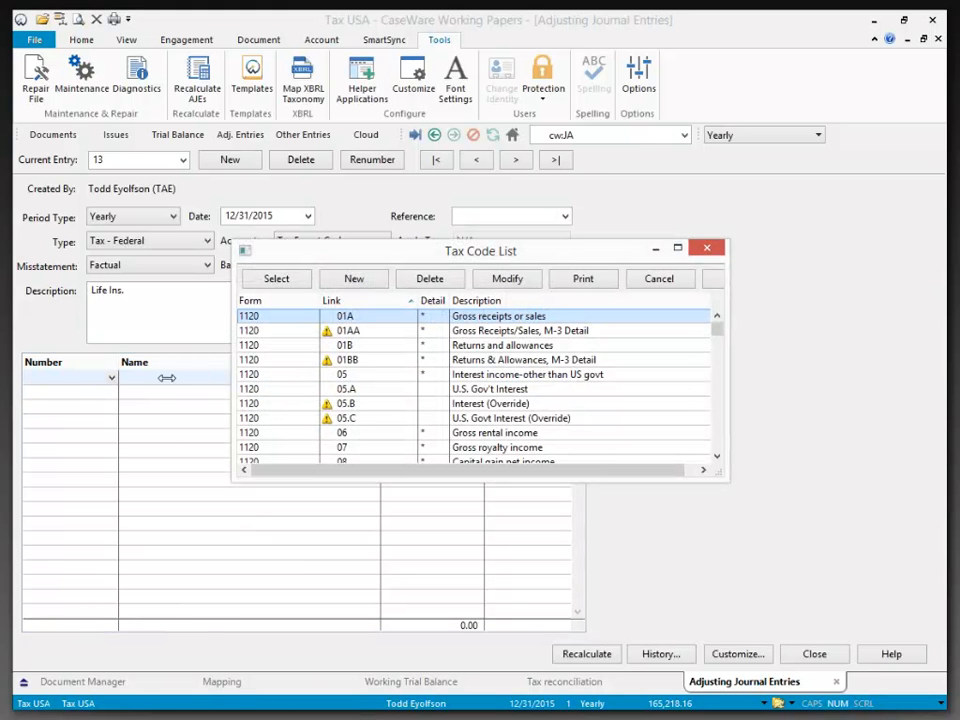
pyautogui.moveTo(716, 336); pyautogui.dragTo(722, 371)
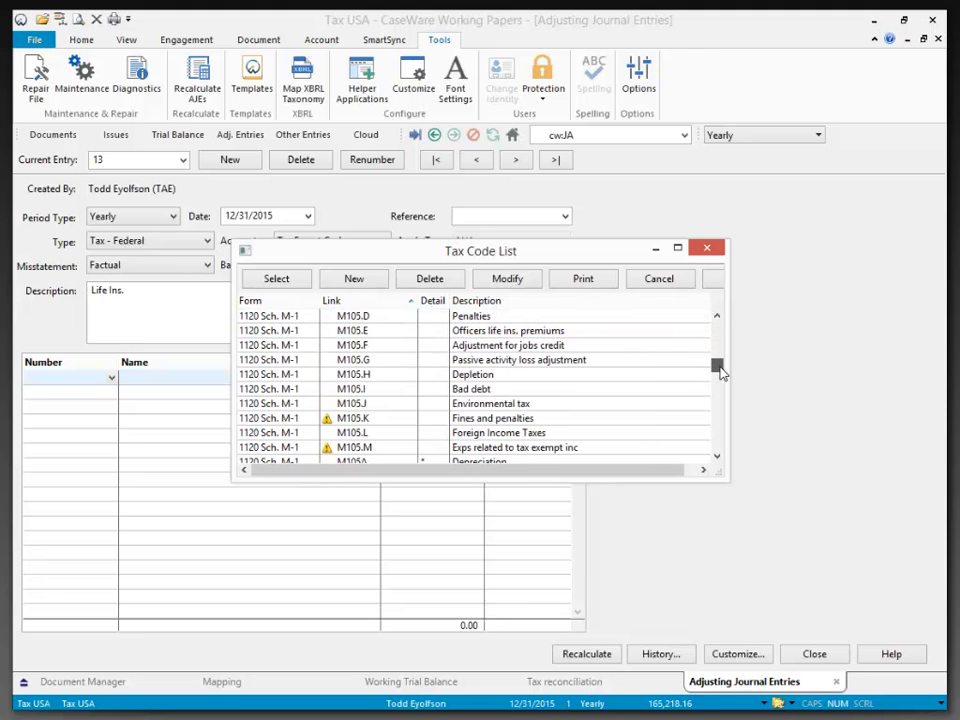
pyautogui.click(289, 283)
pyautogui.write('188')
pyautogui.press('Tab')
pyautogui.press('Tab')
pyautogui.write('26.I')
pyautogui.press('Tab')
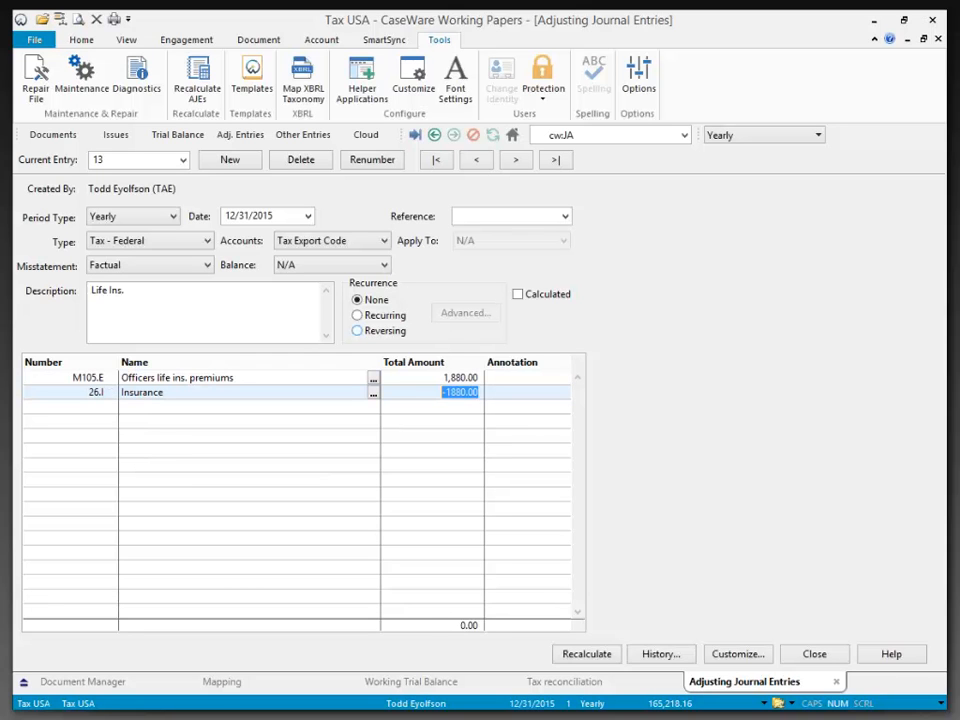
pyautogui.click(310, 377)
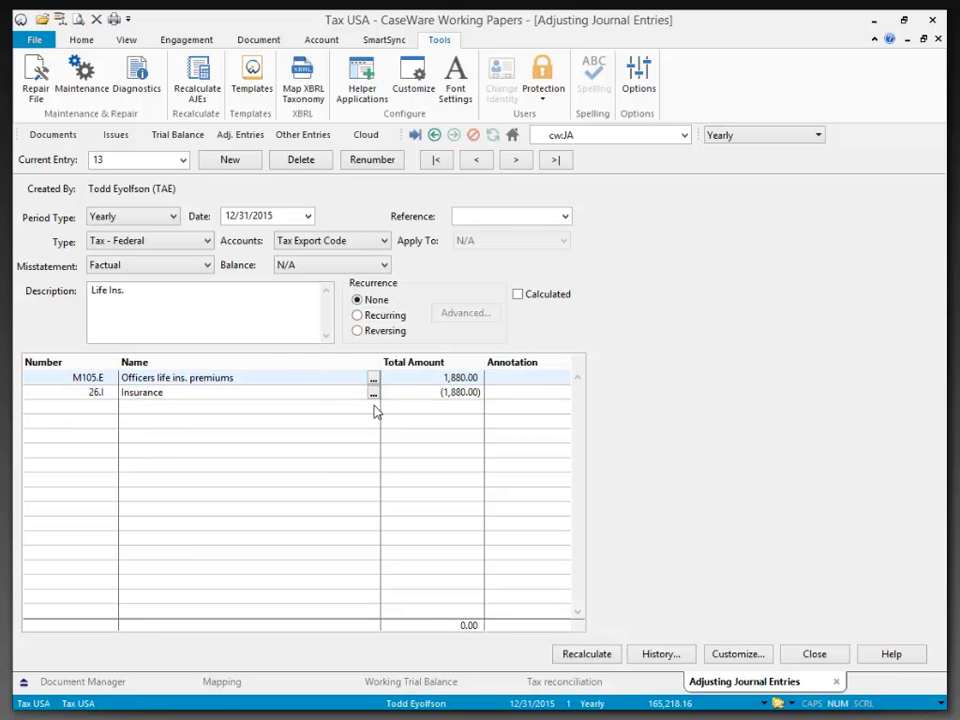
# - Customize adjusting journal entries to show debit and credit columns
pyautogui.click(735, 658)
pyautogui.click(298, 241)
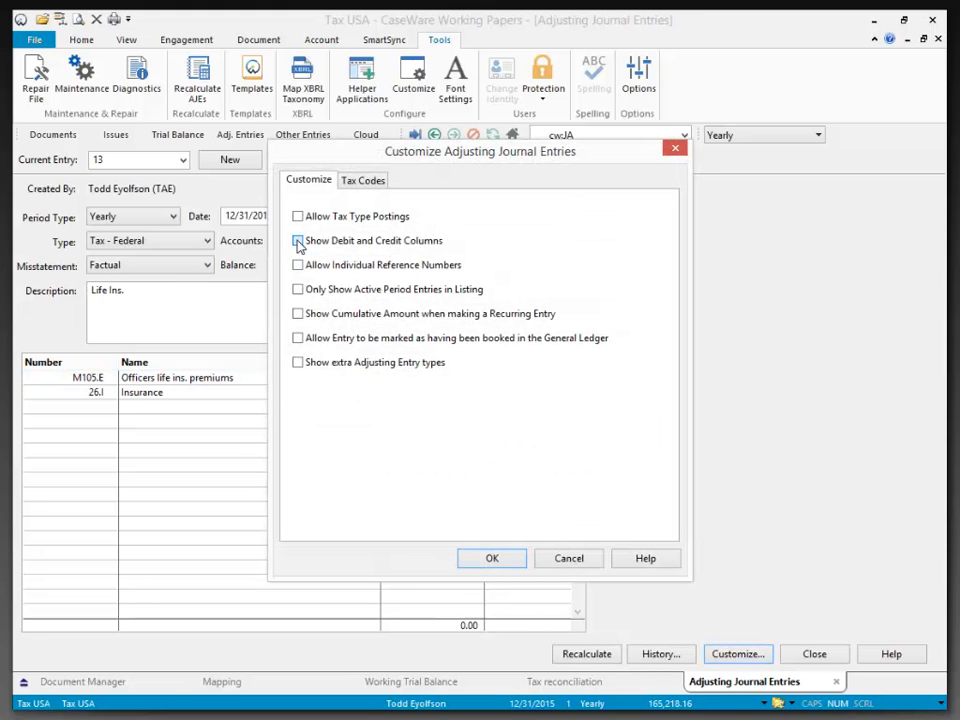
pyautogui.click(493, 566)
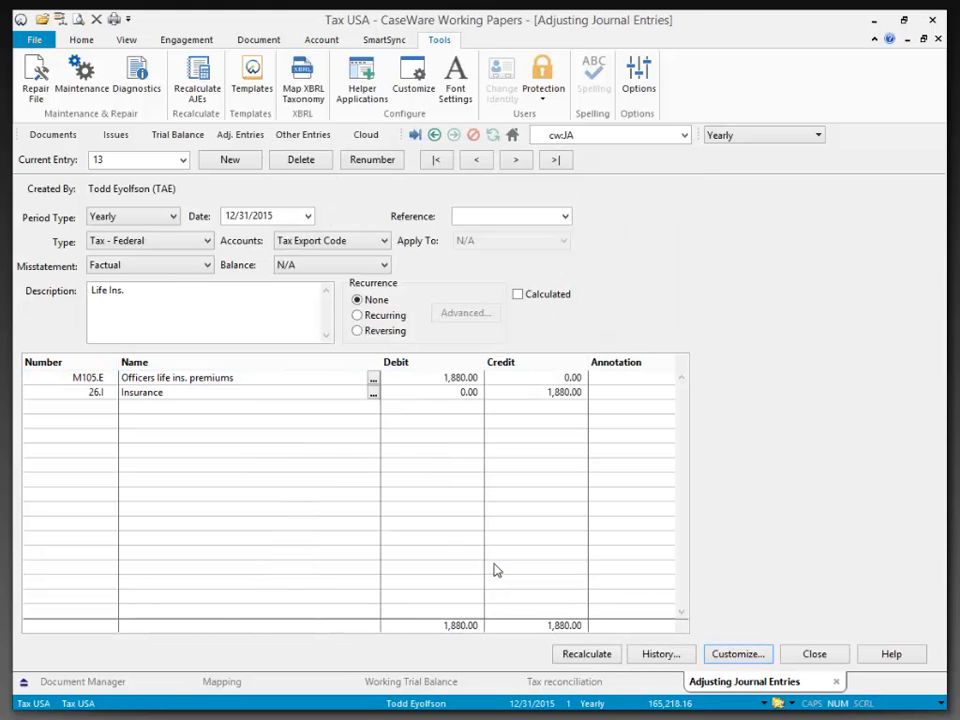
# - Review the entry table's column order and the annotation options for the Officers life ins. premiums line, leaving both unchanged
pyautogui.click(615, 381)
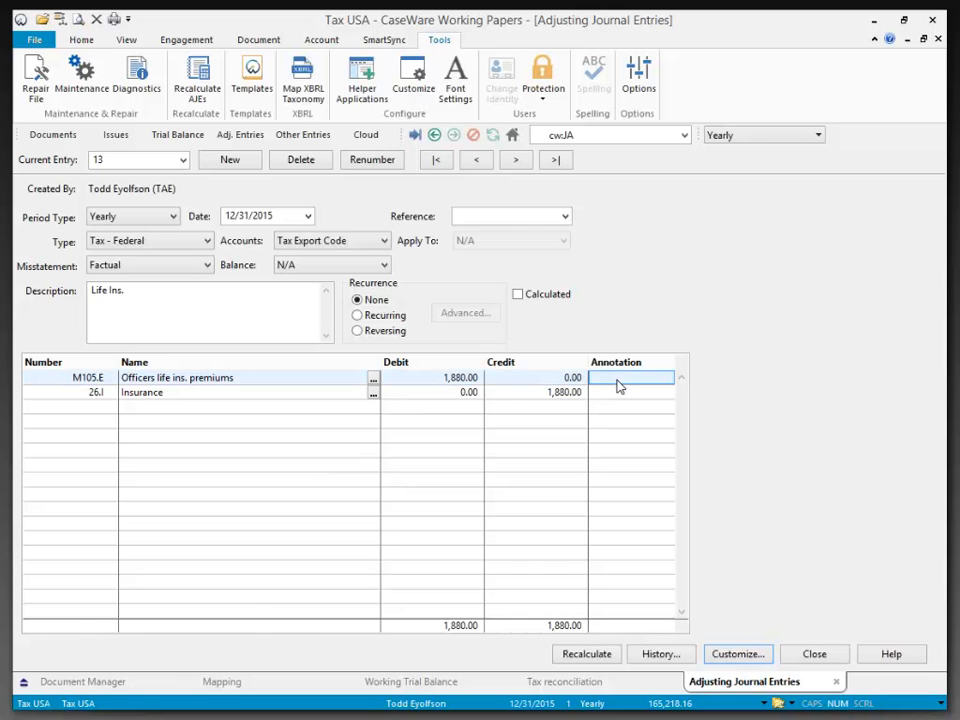
pyautogui.click(127, 40)
pyautogui.click(148, 90)
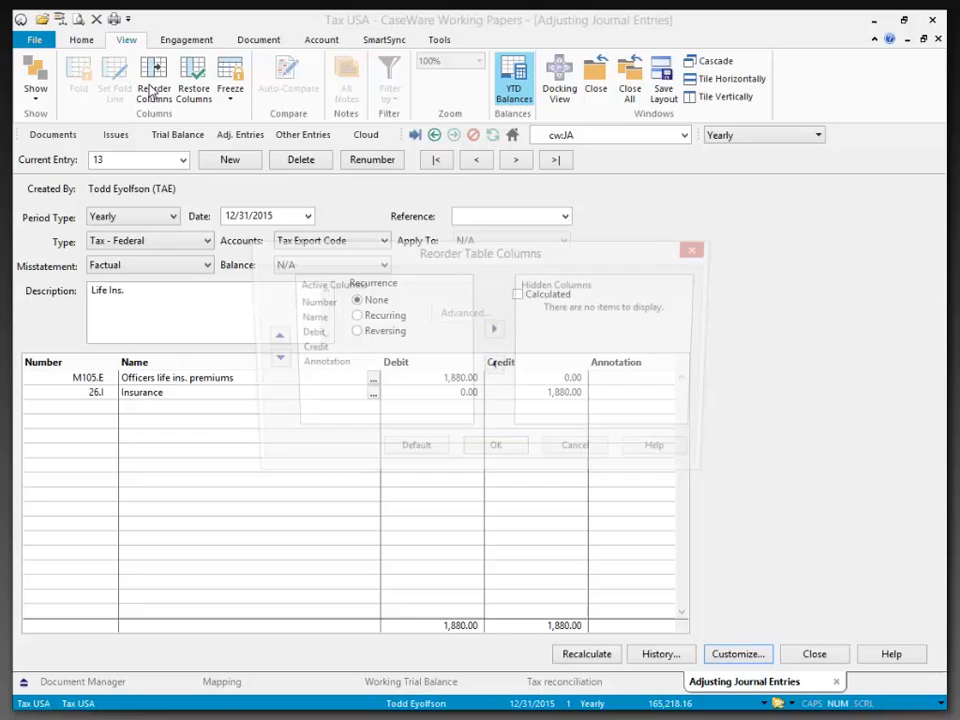
pyautogui.click(321, 365)
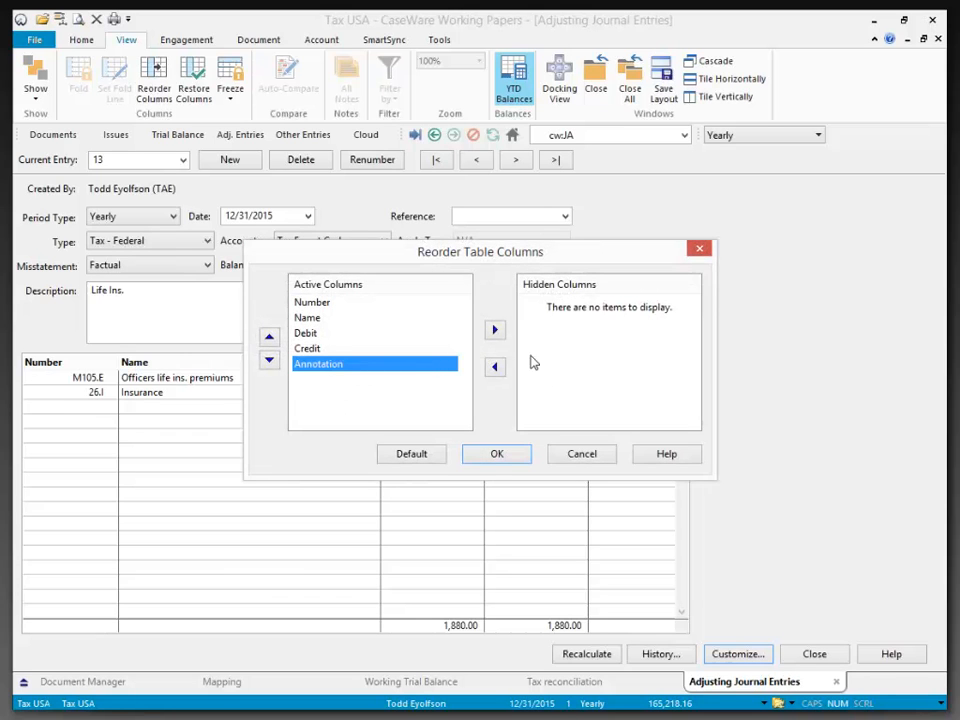
pyautogui.click(491, 458)
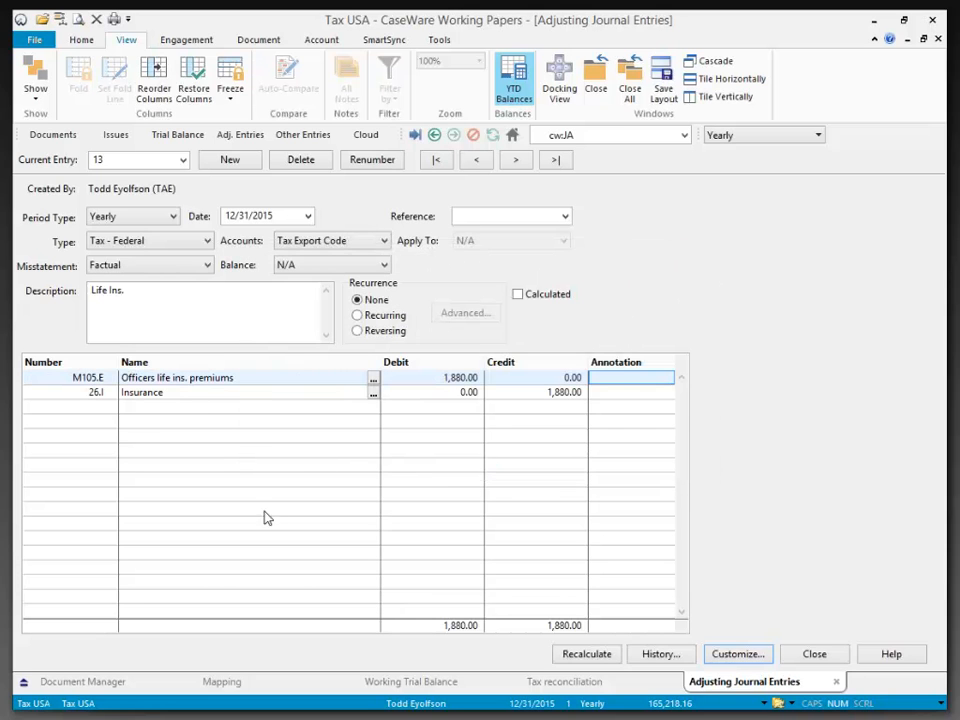
pyautogui.rightClick(618, 377)
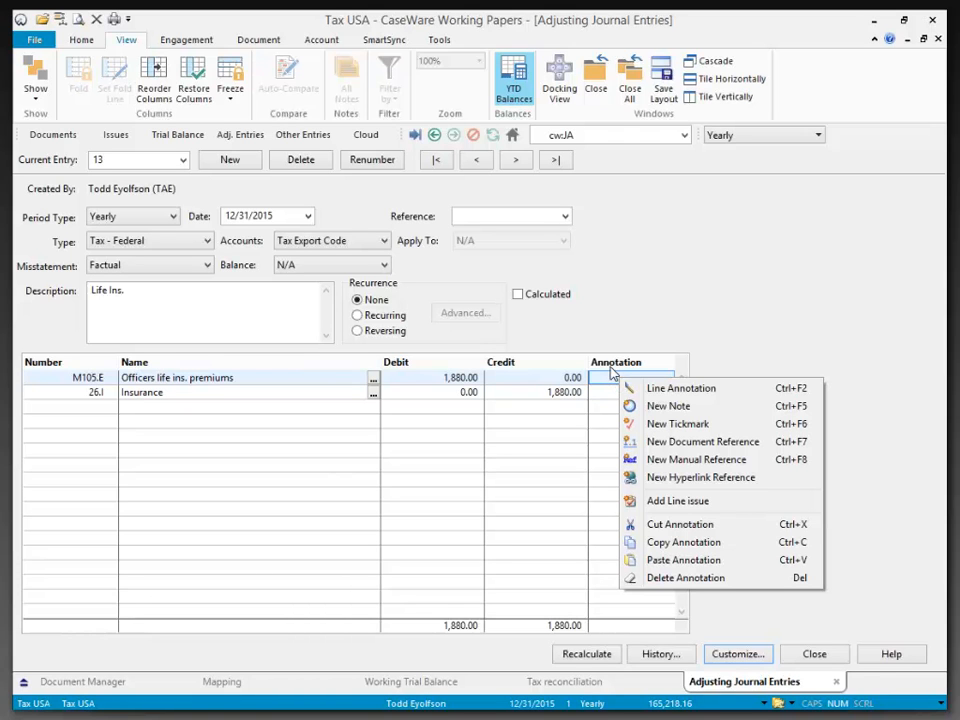
pyautogui.click(622, 331)
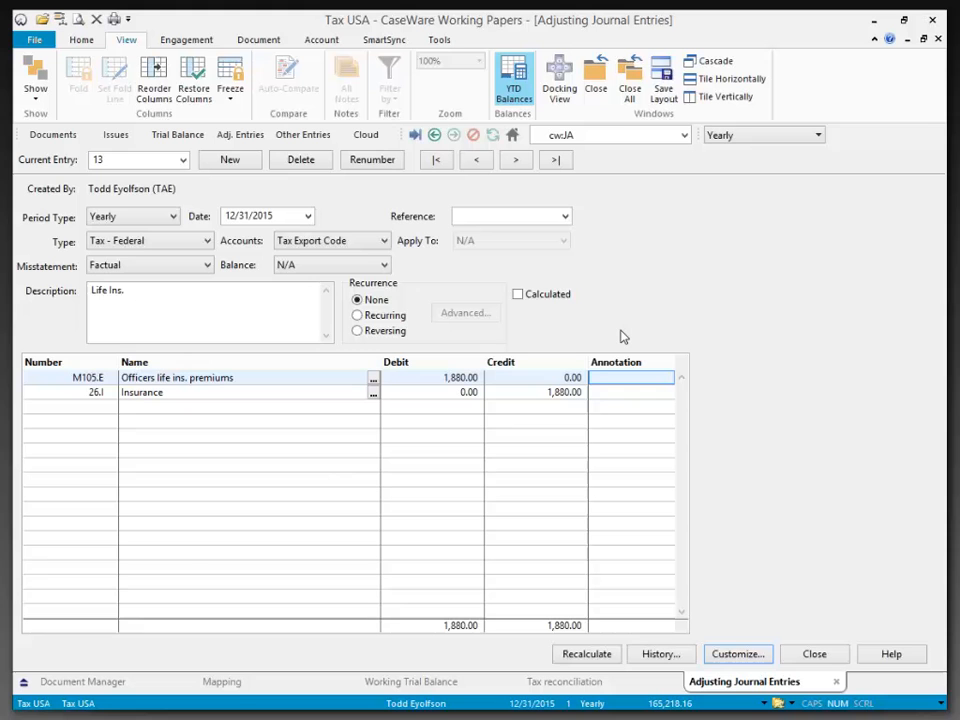
# - Close the adjusting entries and examine the Life Ins. adjustment under Insurance and under Officers life ins. premiums in the tax reconciliation
pyautogui.click(815, 654)
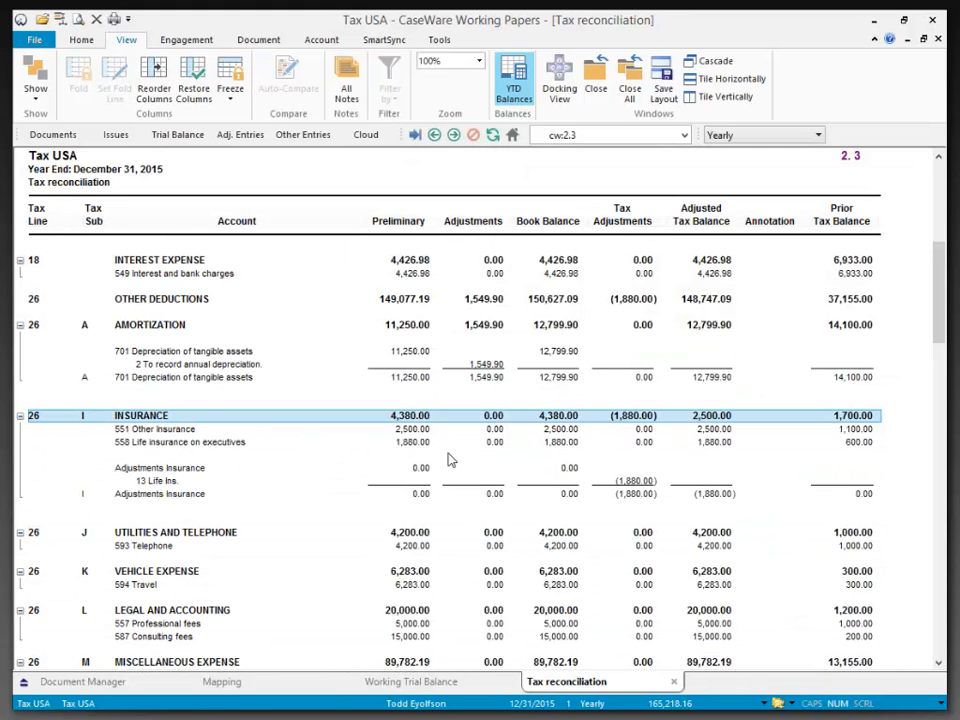
pyautogui.click(608, 485)
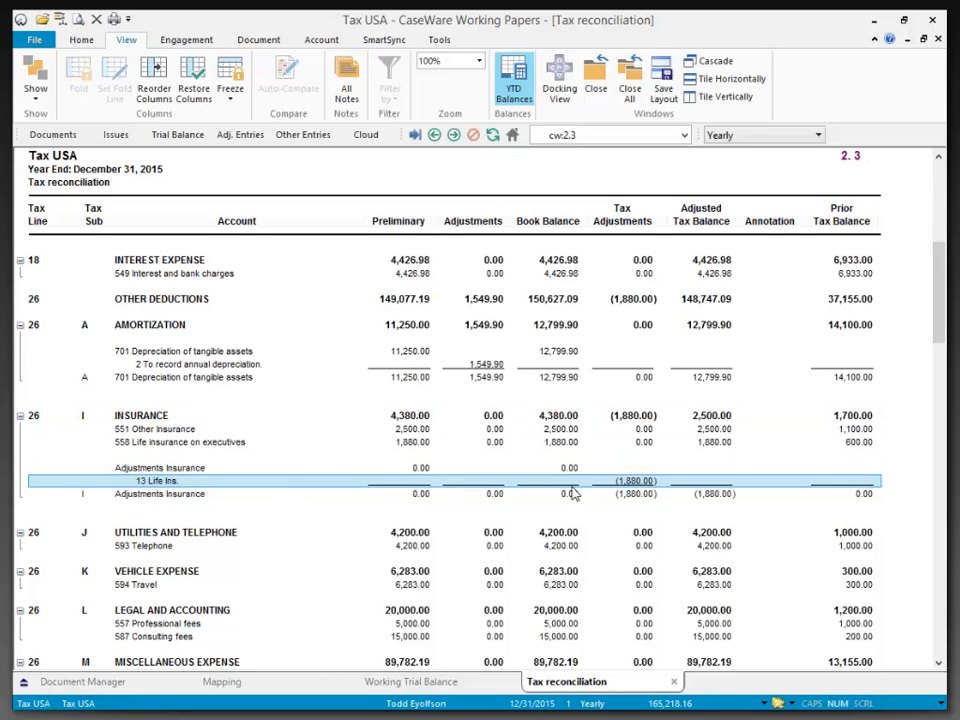
pyautogui.click(705, 418)
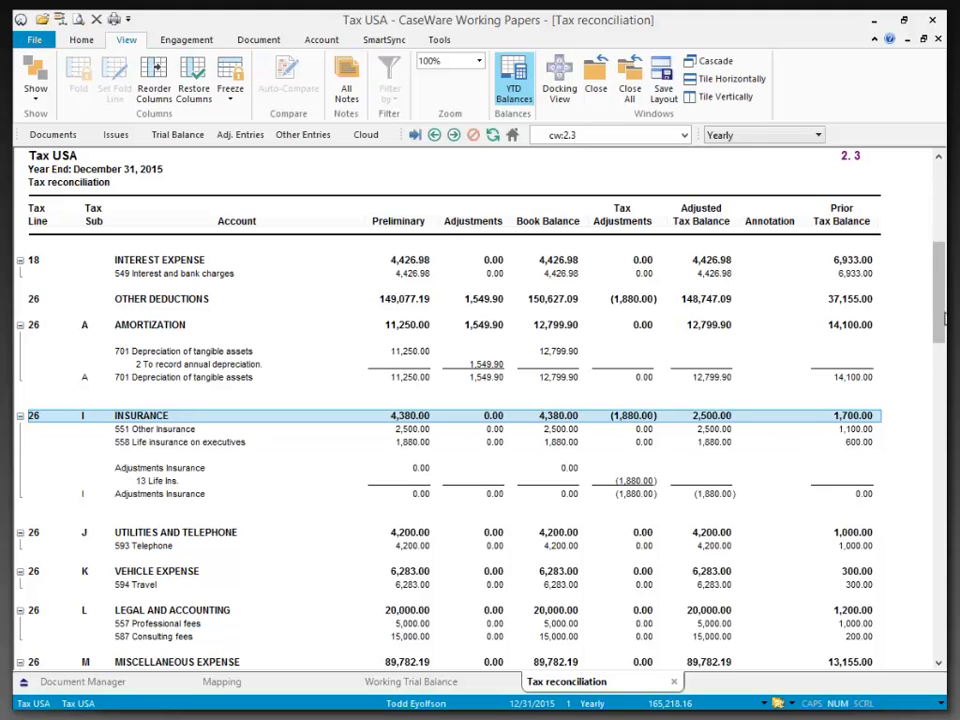
pyautogui.moveTo(940, 320); pyautogui.dragTo(940, 612)
pyautogui.click(108, 384)
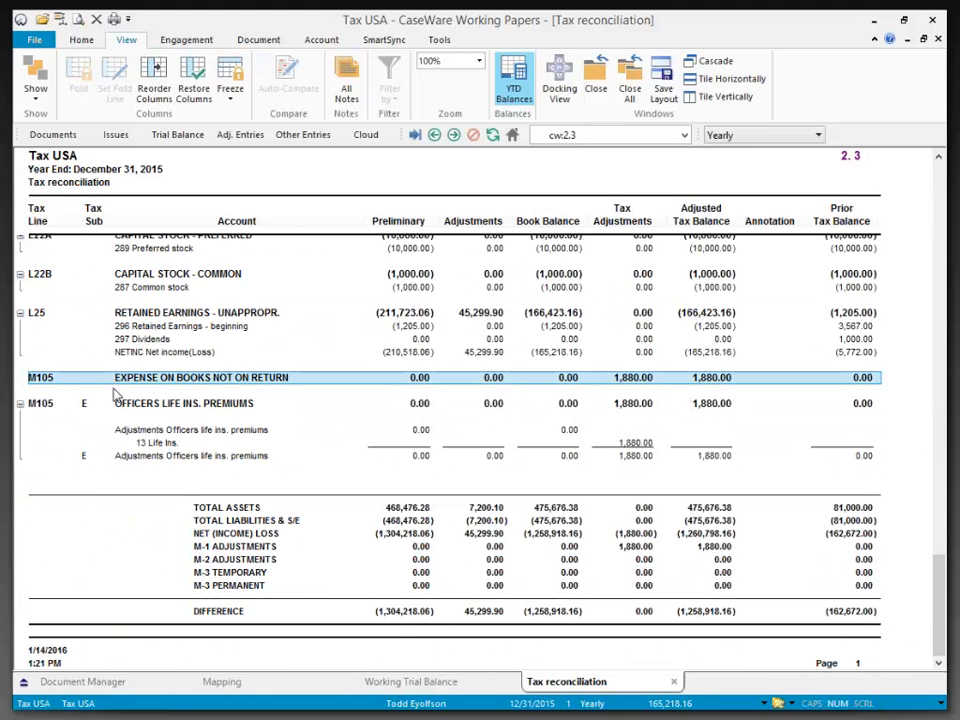
pyautogui.click(165, 405)
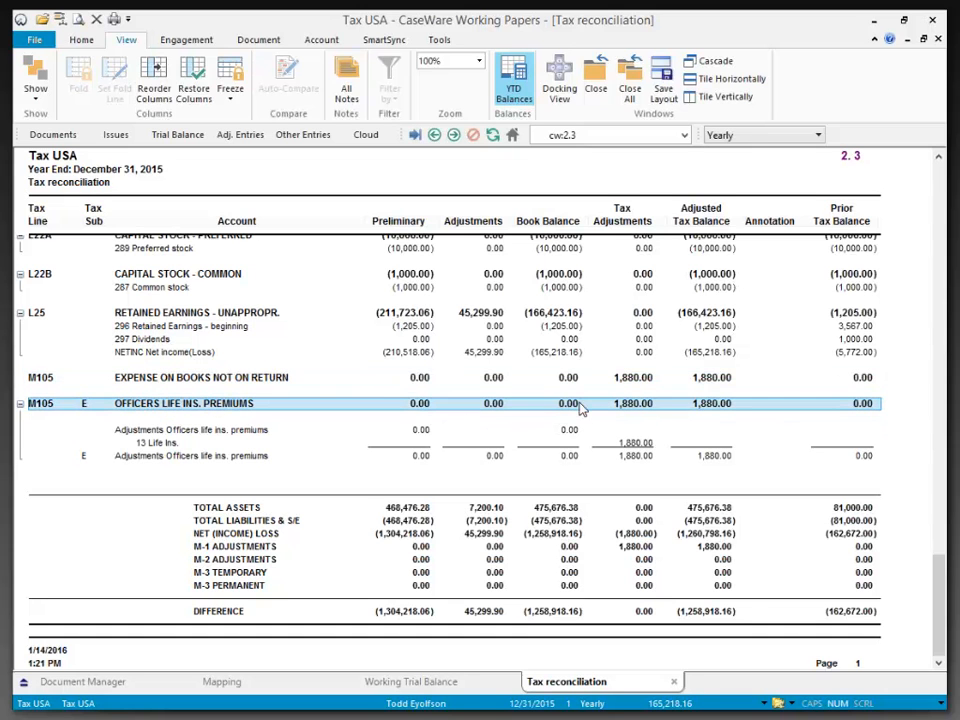
# - Examine the reconciliation's summary rows from Total Assets through Net (Income) Loss and the M-1, M-2 and M-3 lines
pyautogui.click(269, 510)
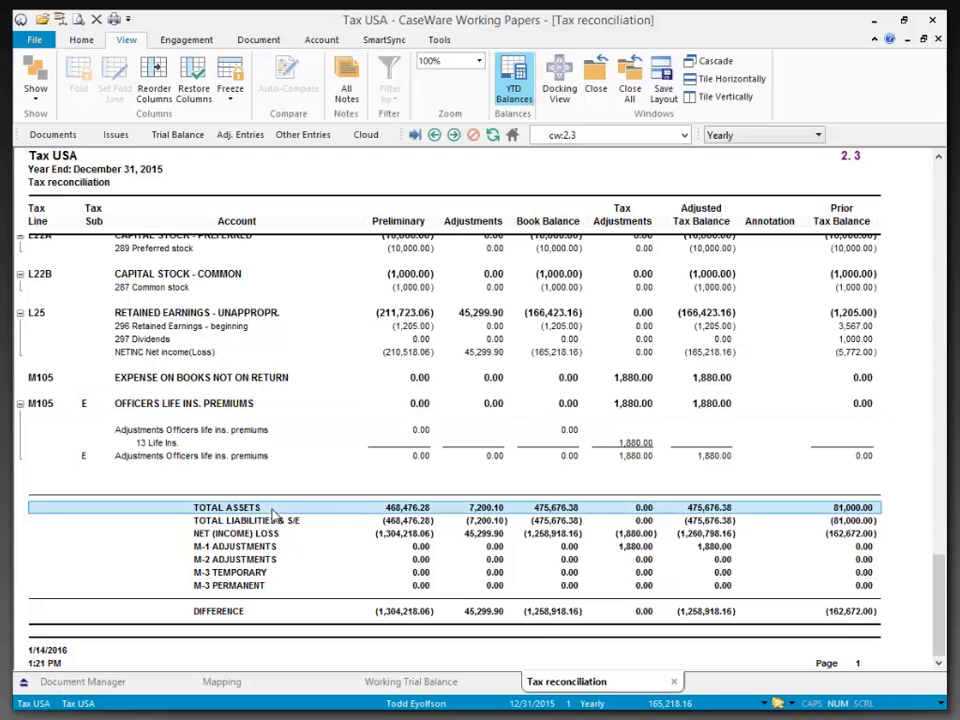
pyautogui.click(269, 522)
pyautogui.click(272, 535)
pyautogui.click(212, 547)
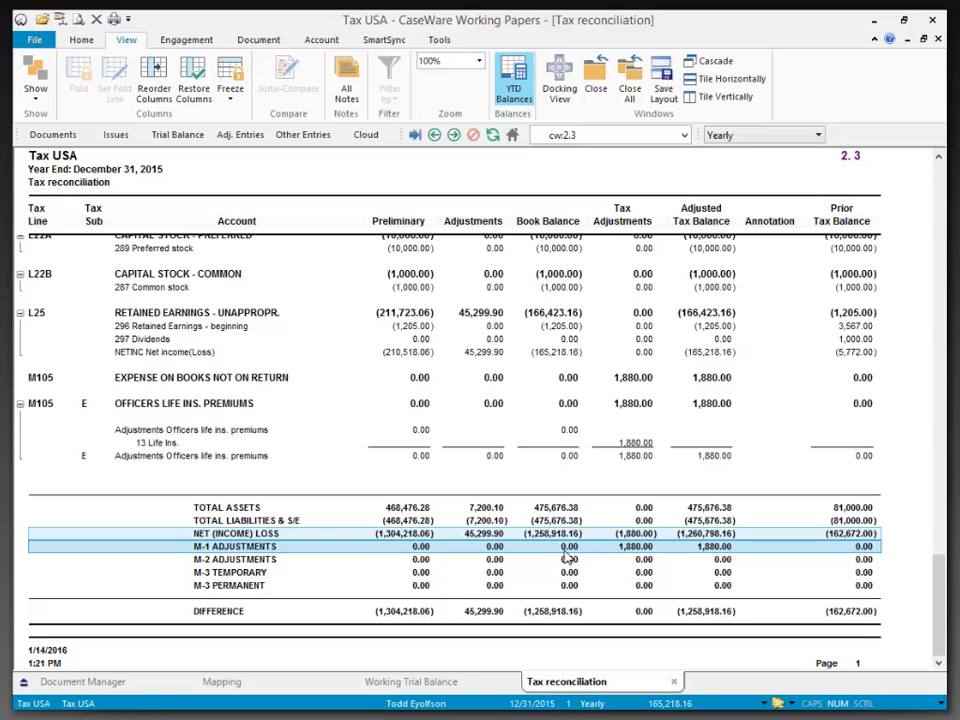
pyautogui.click(245, 560)
pyautogui.click(260, 573)
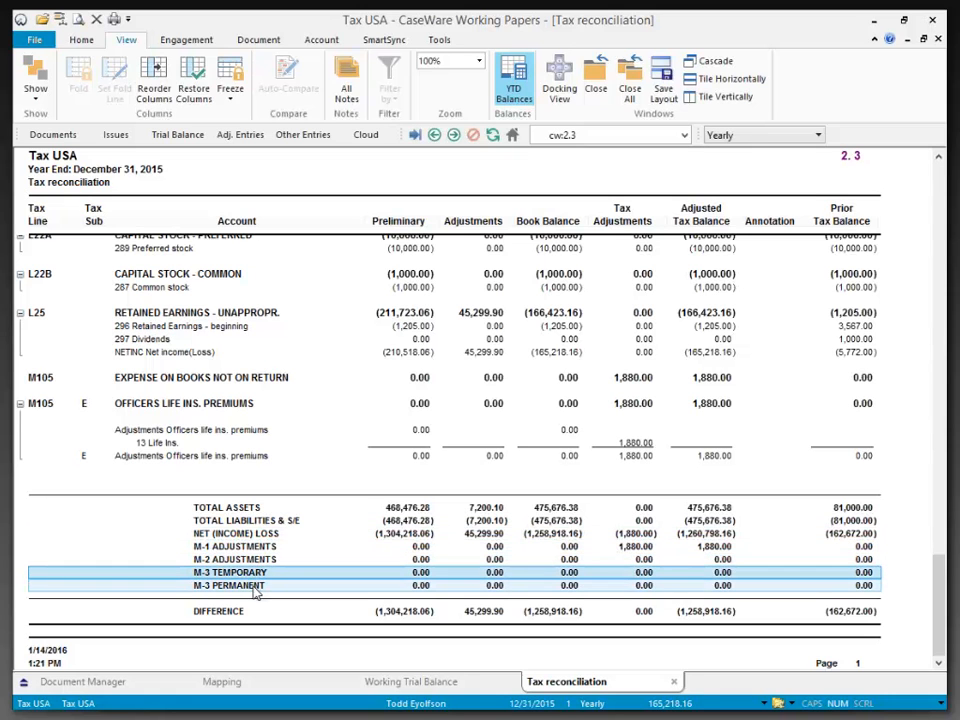
pyautogui.click(256, 587)
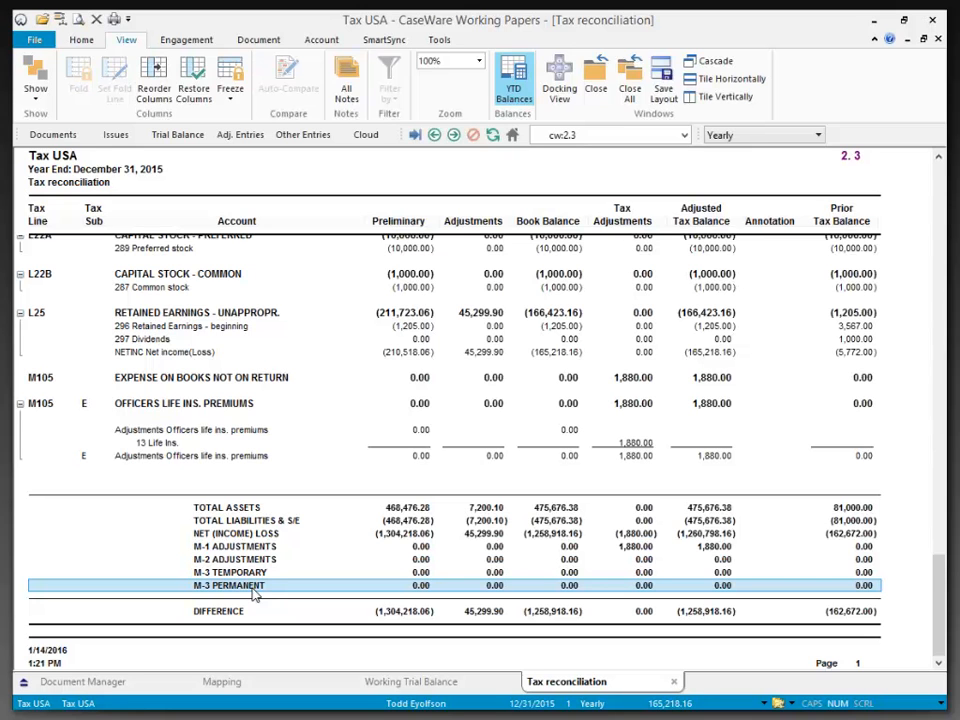
pyautogui.keyDown('shift'); pyautogui.click(251, 576); pyautogui.keyUp('shift')
# - Start an export to tax software for GoSystem Tax and name the export file Client123
pyautogui.click(186, 40)
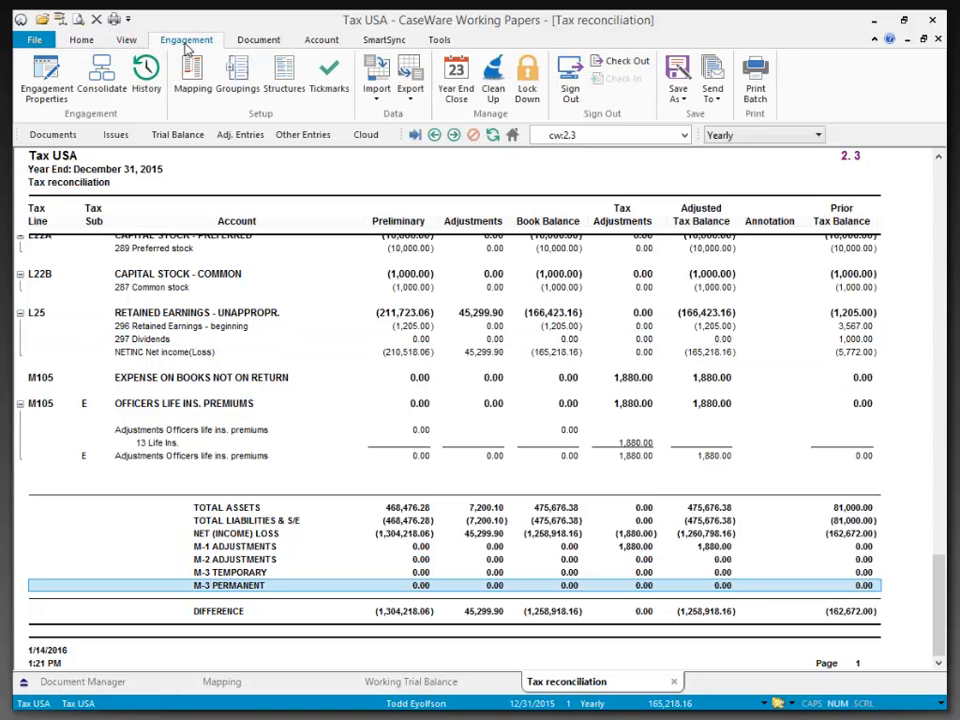
pyautogui.click(414, 96)
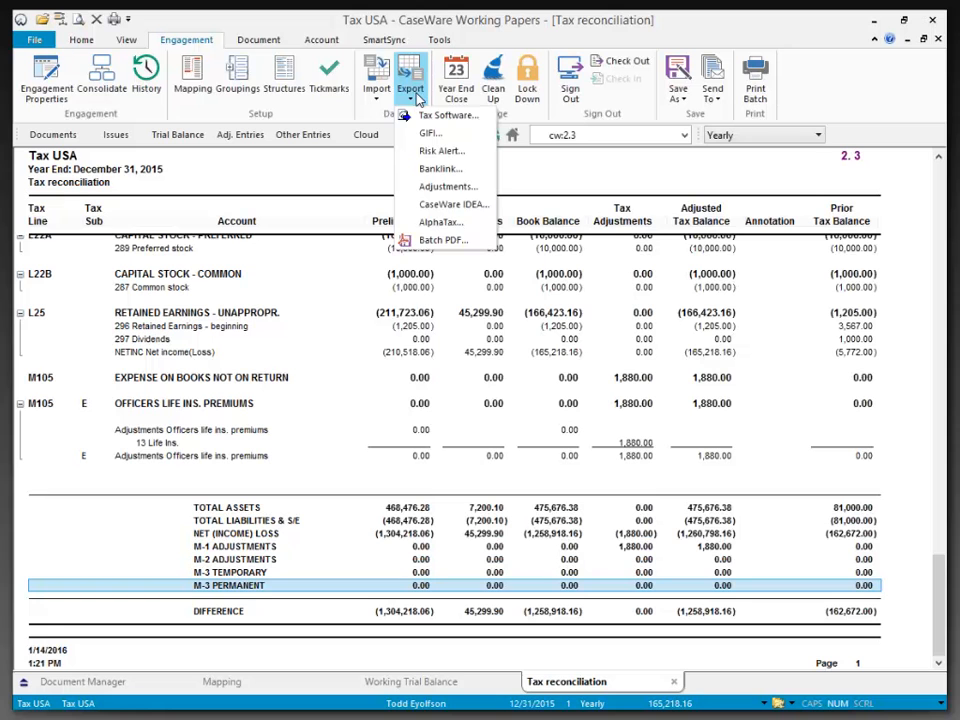
pyautogui.click(419, 116)
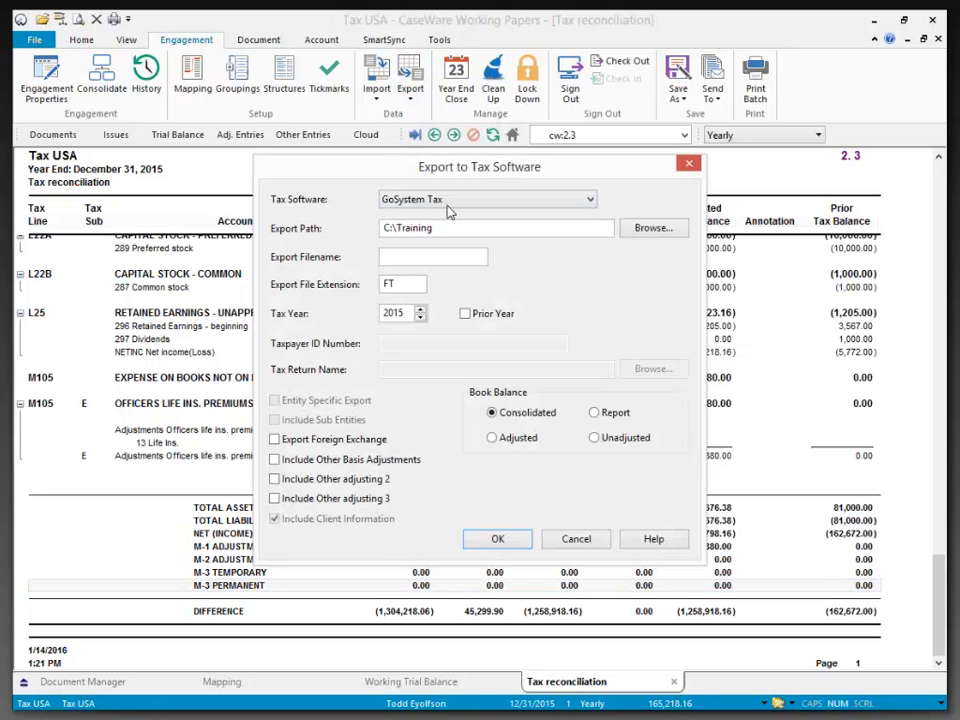
pyautogui.click(424, 259)
pyautogui.write('Client 123')
pyautogui.press('Left')
pyautogui.press('Left')
pyautogui.press('Left')
pyautogui.press('BackSpace')
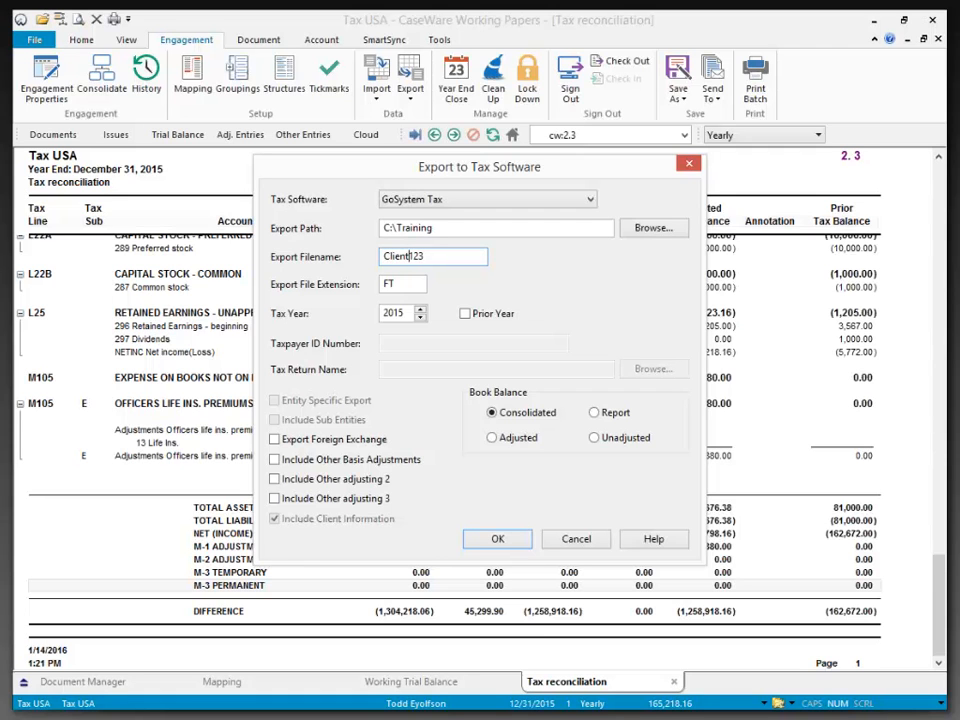
# - Run the tax export for 2015 with the FT file extension and the Prior Year option left off
pyautogui.doubleClick(395, 284)
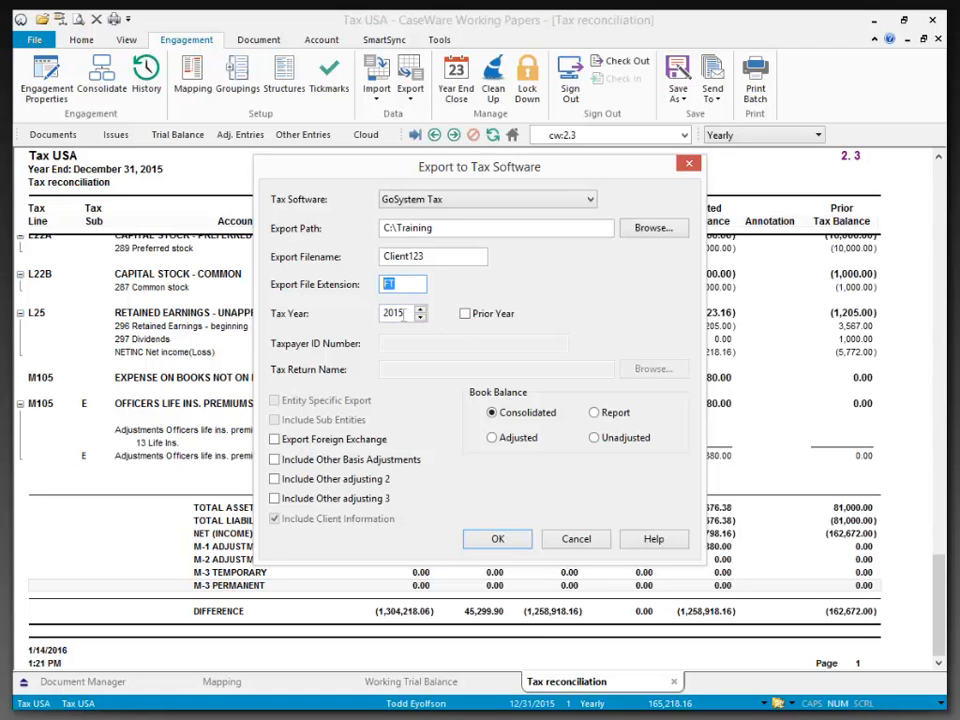
pyautogui.click(465, 314)
pyautogui.click(465, 314)
pyautogui.click(519, 542)
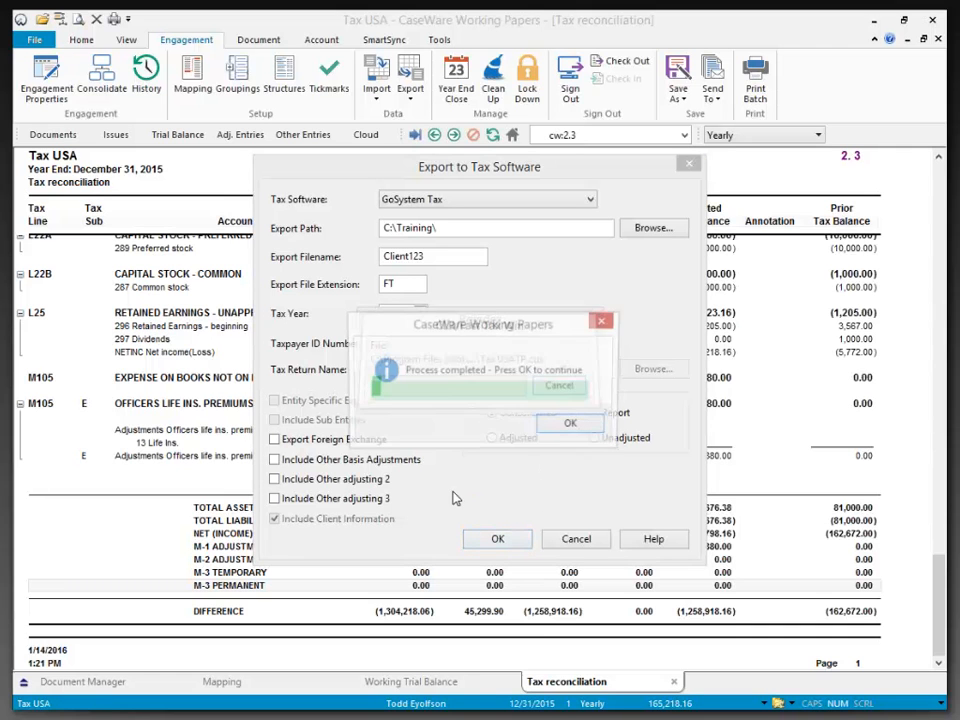
pyautogui.click(558, 429)
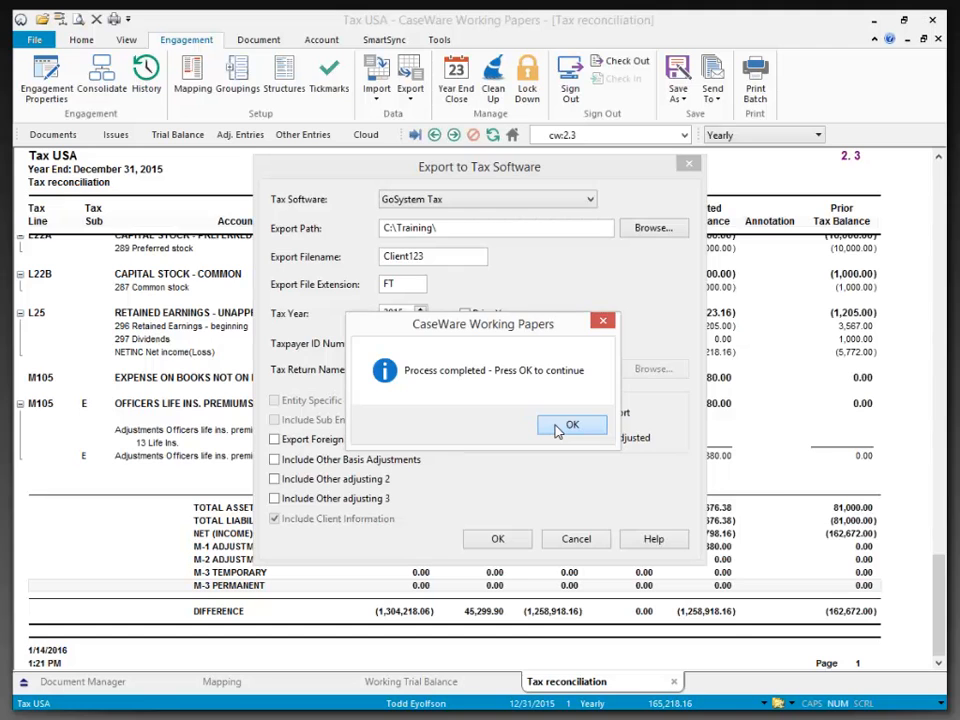
# - Review the accounts listed as not exported in the tax export log, then close the log
pyautogui.moveTo(456, 378); pyautogui.dragTo(170, 338)
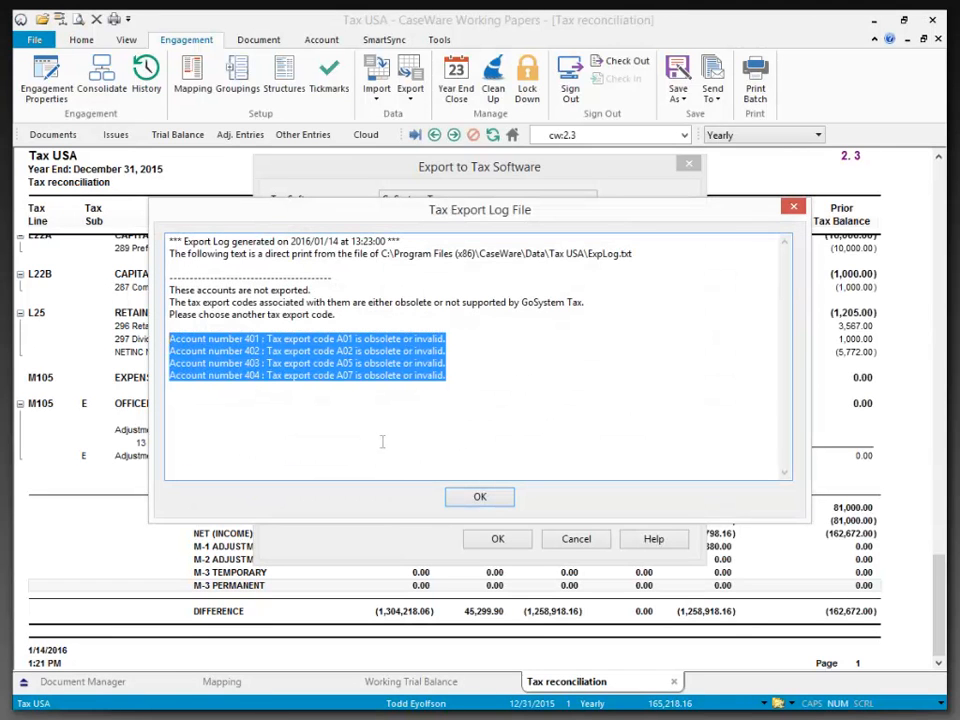
pyautogui.click(477, 503)
pyautogui.click(478, 500)
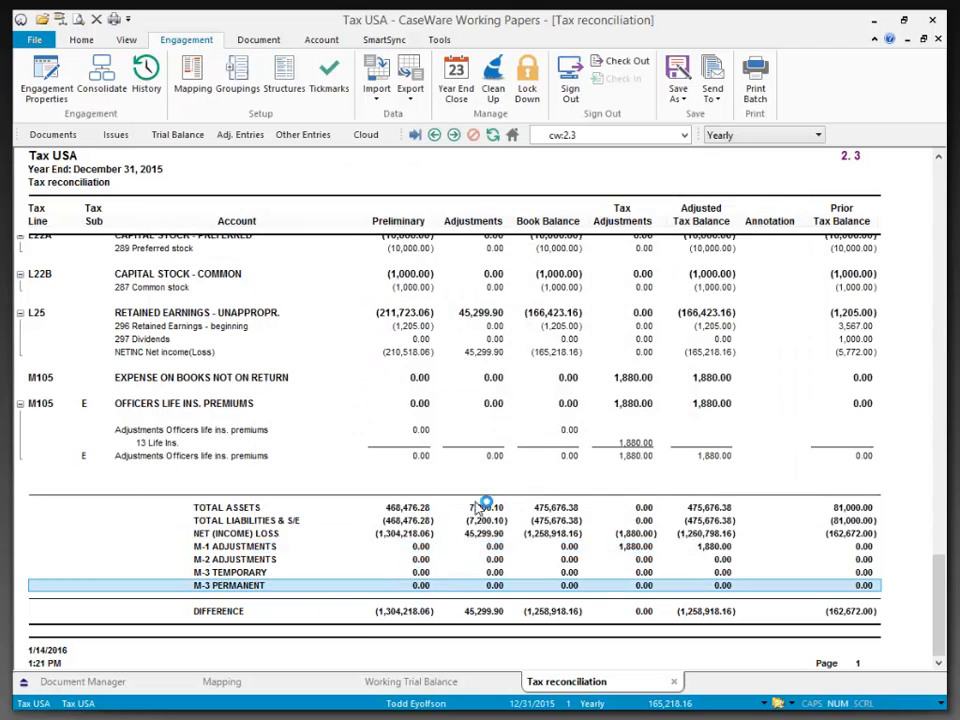
# - Examine the tax export codes in the mapping, down to the flagged cost of goods sold lines
pyautogui.click(289, 681)
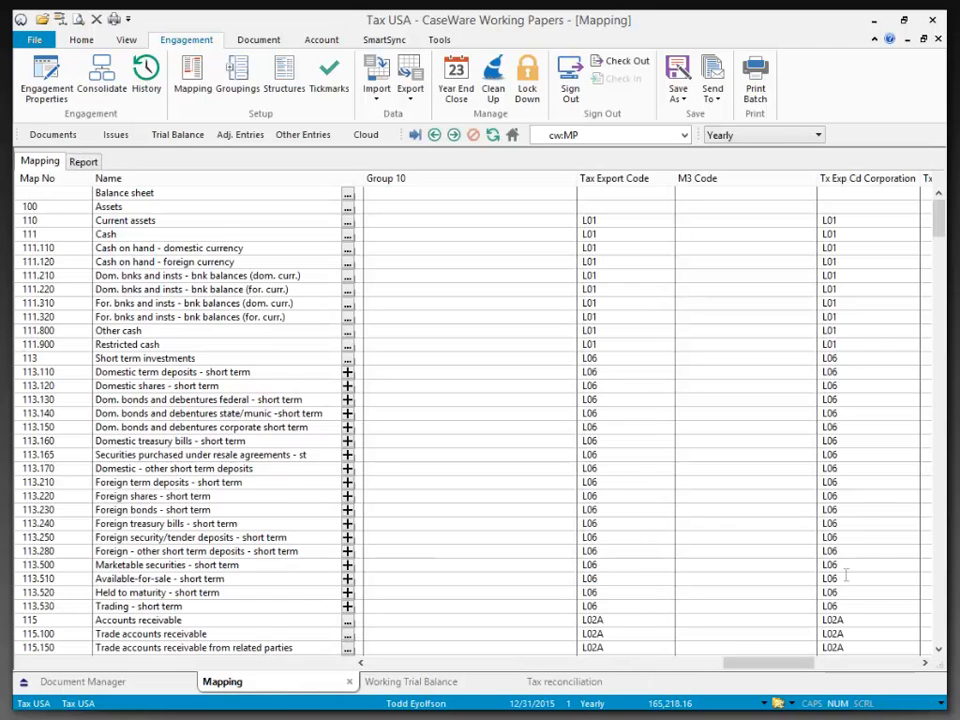
pyautogui.scroll(-20, 887, 537)
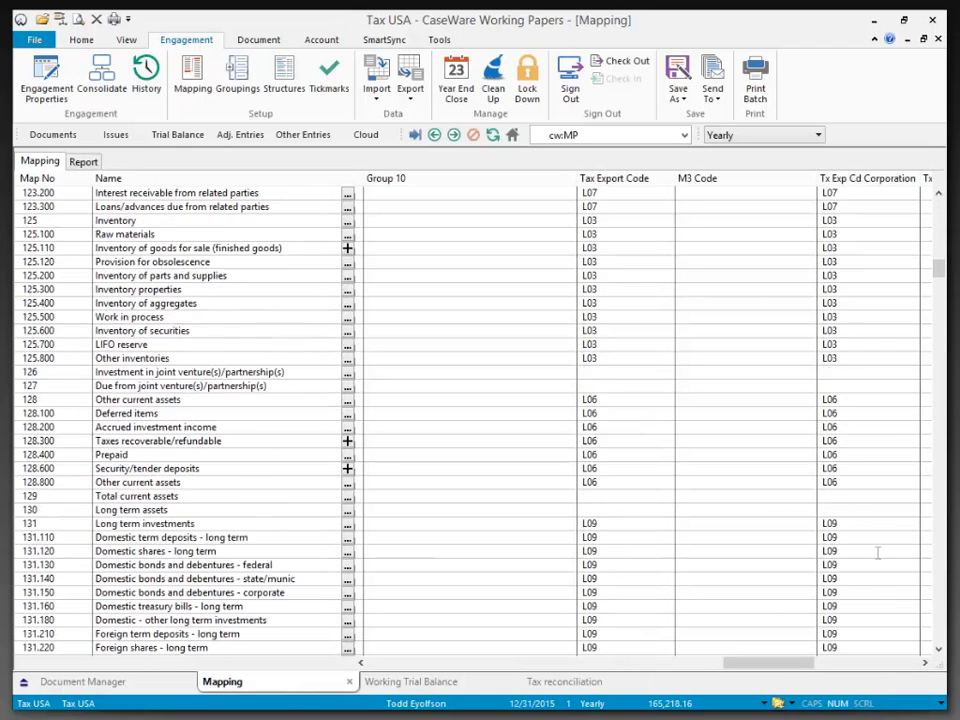
pyautogui.scroll(-20, 875, 555)
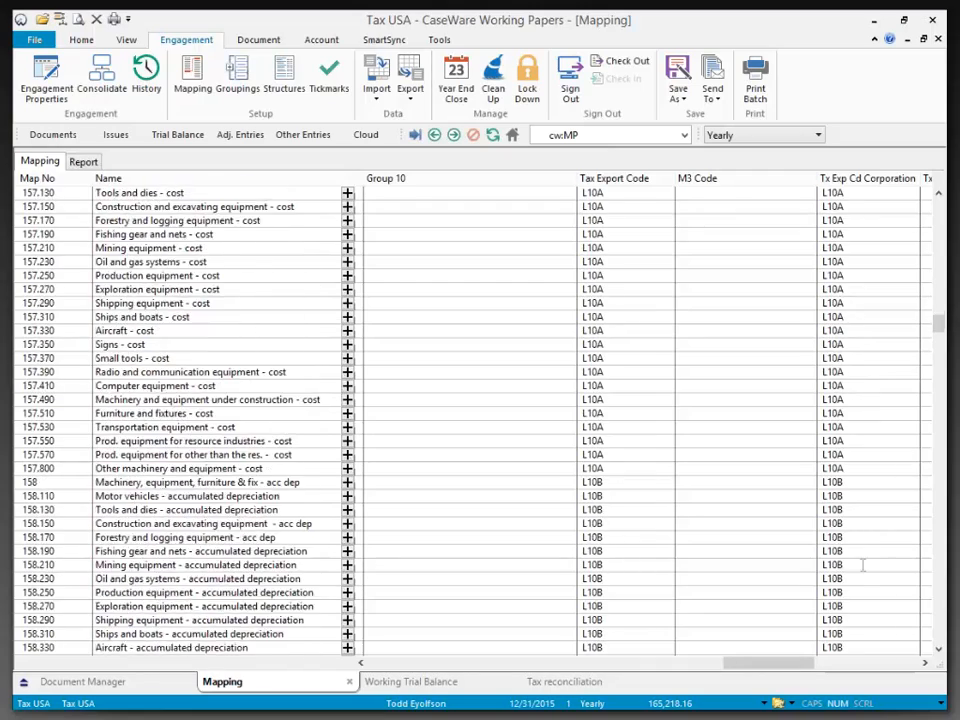
pyautogui.scroll(-20, 859, 575)
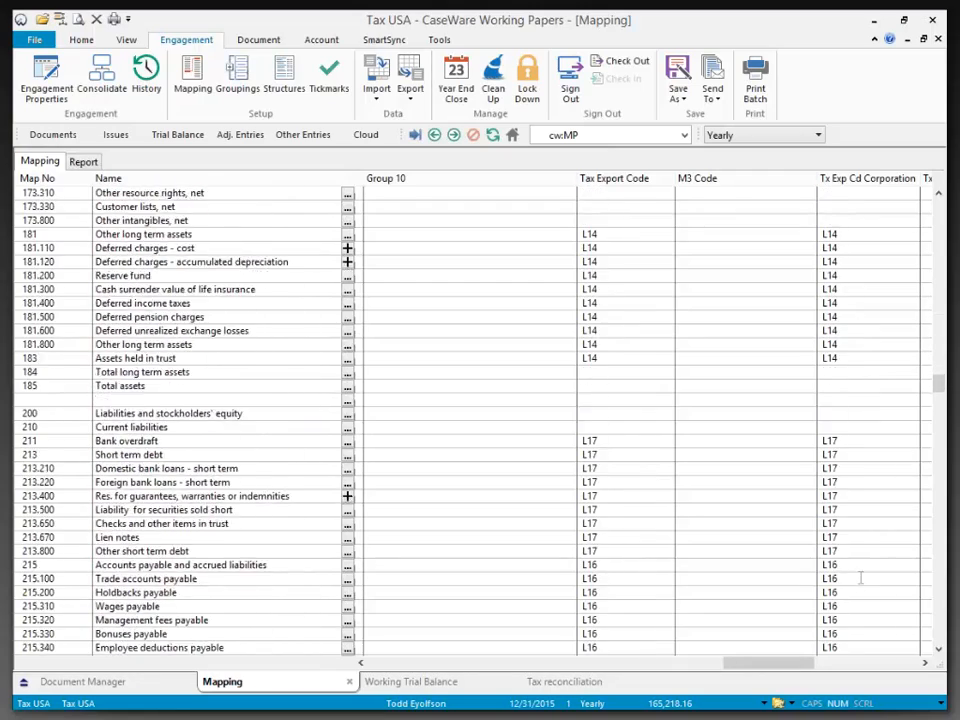
pyautogui.scroll(-20, 859, 583)
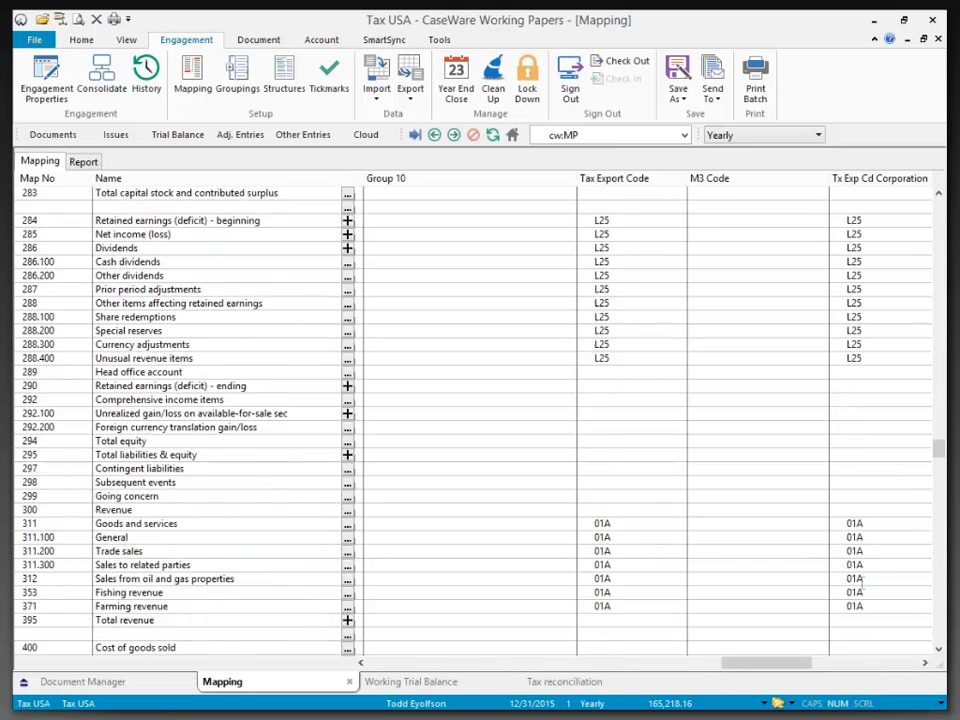
pyautogui.scroll(-4, 861, 590)
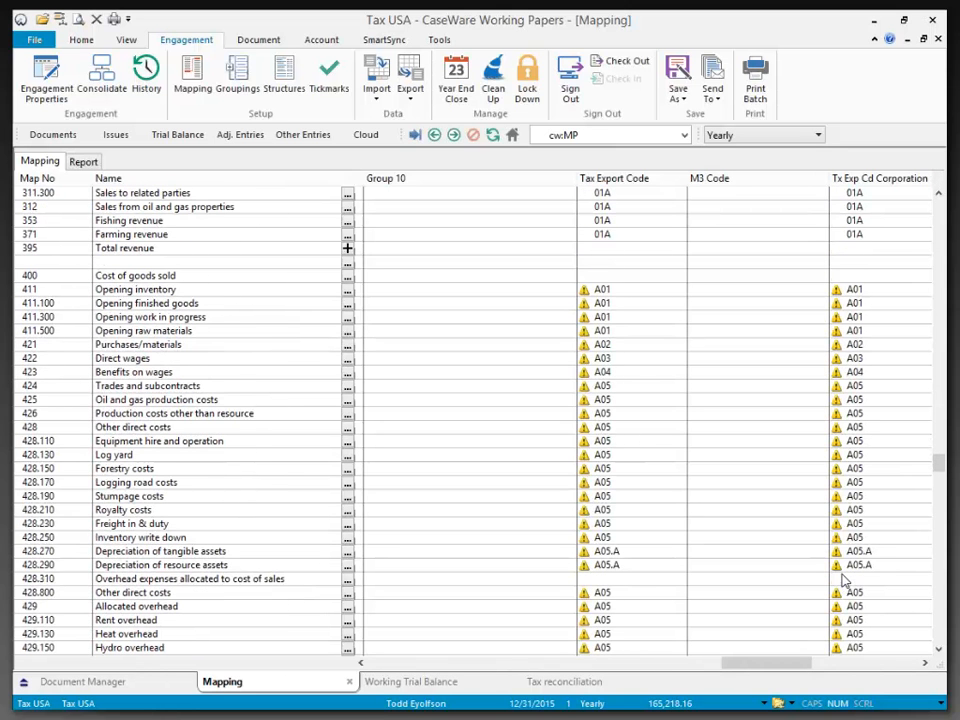
pyautogui.scroll(-2, 800, 620)
pyautogui.scroll(1, 754, 568)
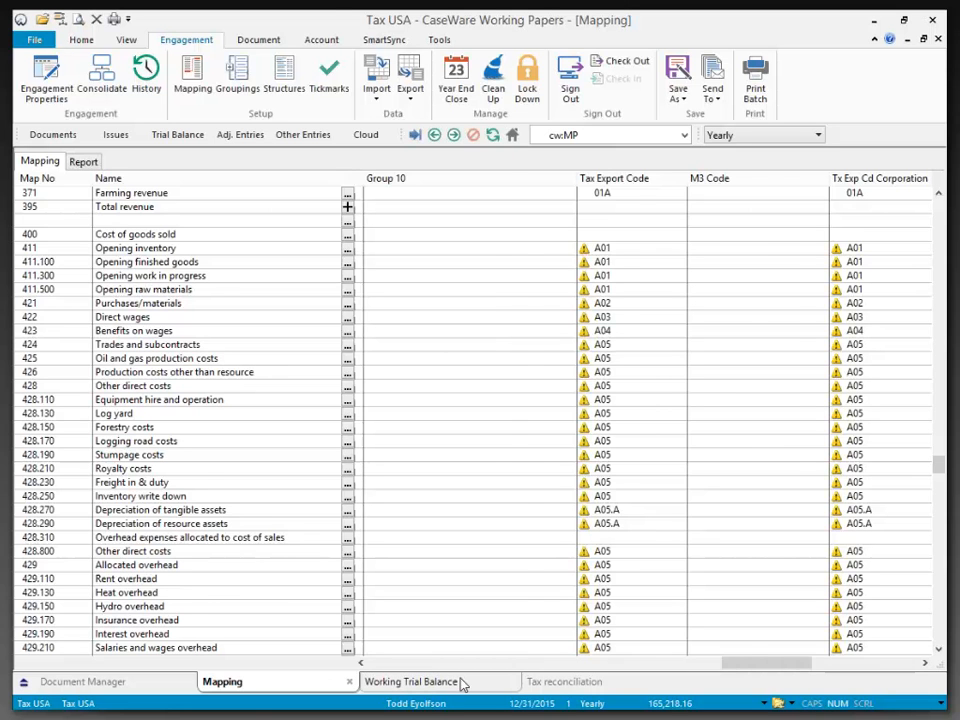
# - Open the tax export code of account 401 Opening inventory for editing in the working trial balance
pyautogui.click(412, 681)
pyautogui.scroll(-5, 612, 474)
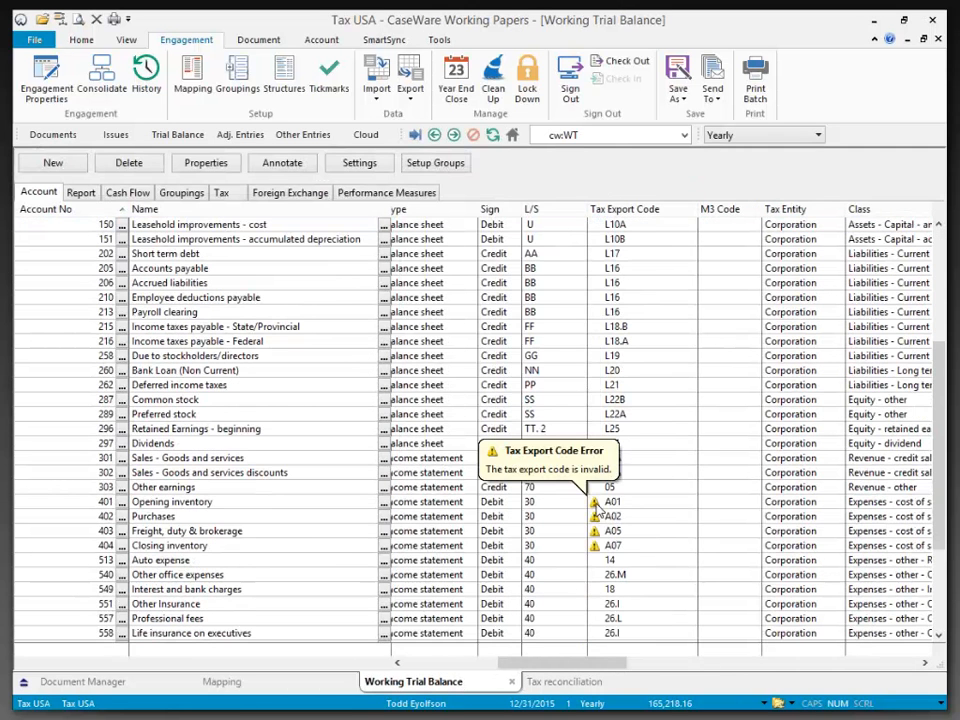
pyautogui.click(607, 501)
pyautogui.write('112')
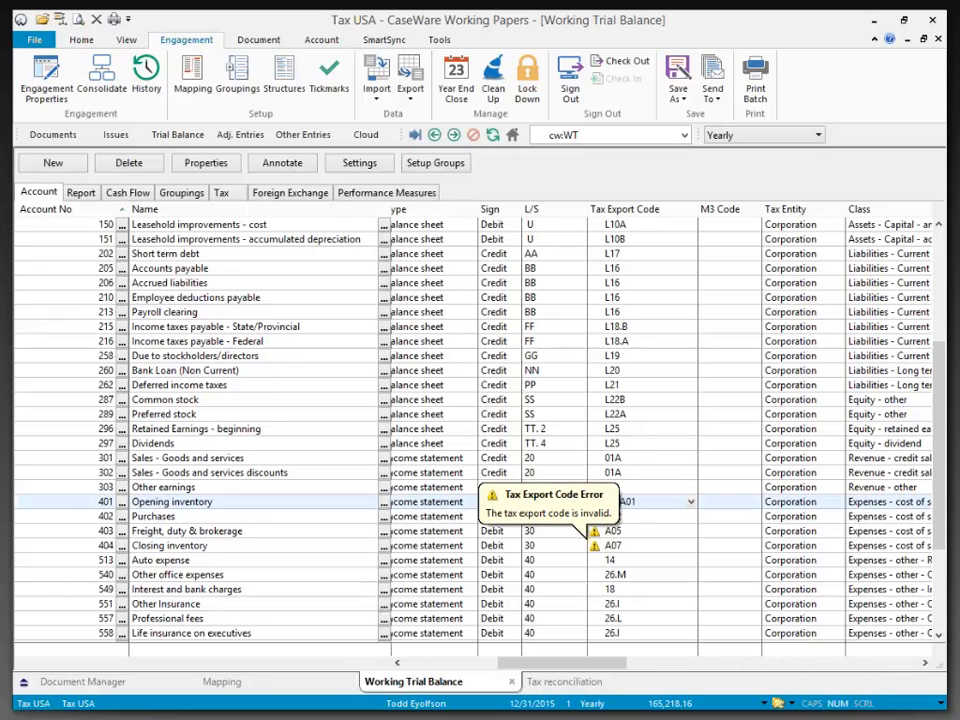
pyautogui.press('Return')
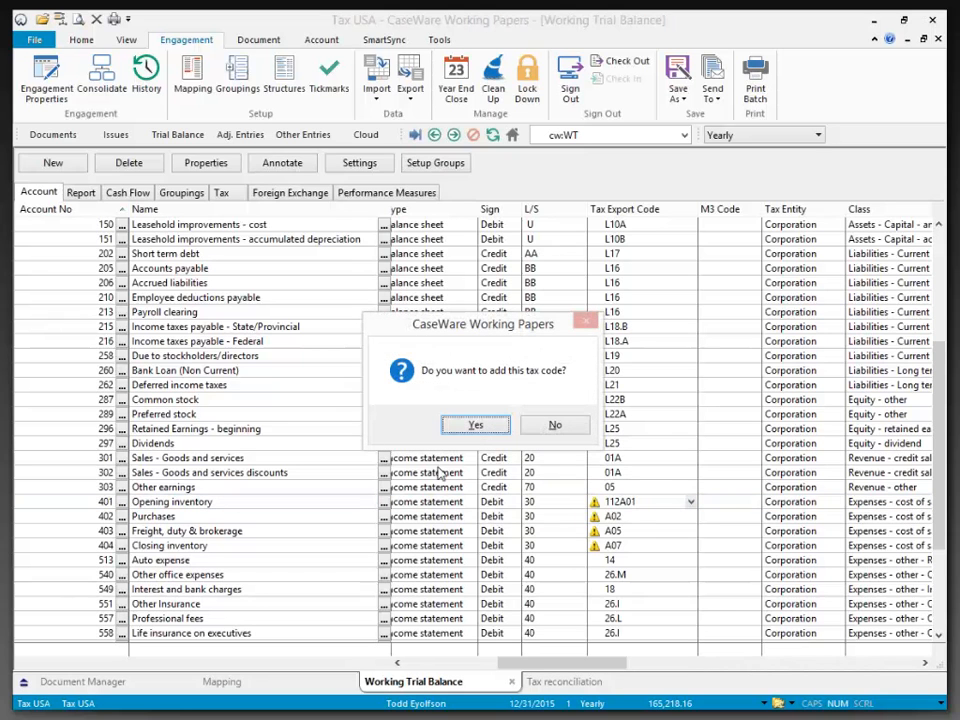
pyautogui.click(553, 430)
# - Set the tax export codes of accounts 401, 402, 403 and 404 to 1125A01, 1125A02, 1125A05 and 1125A07 respectively
pyautogui.moveTo(603, 523)
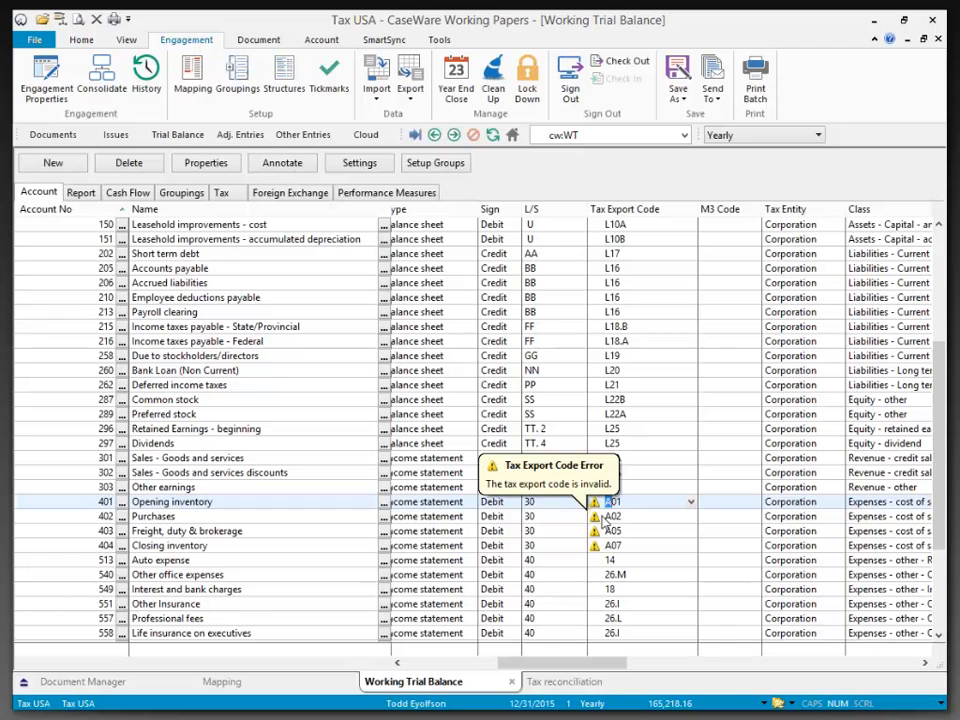
pyautogui.write('1125')
pyautogui.press('Return')
pyautogui.write('1125')
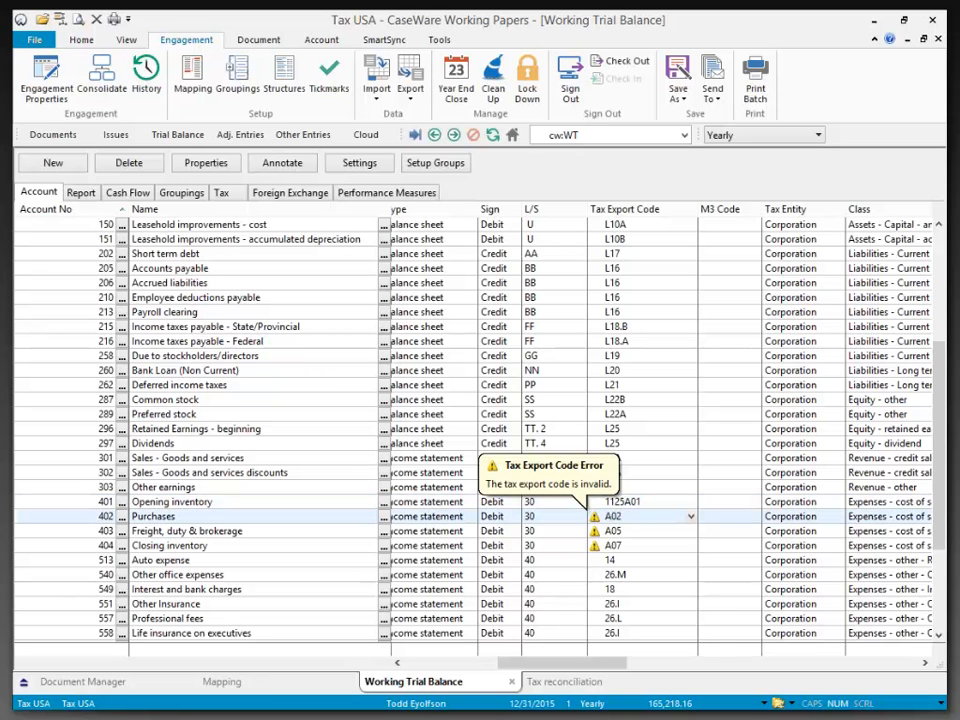
pyautogui.press('Return')
pyautogui.write('1125')
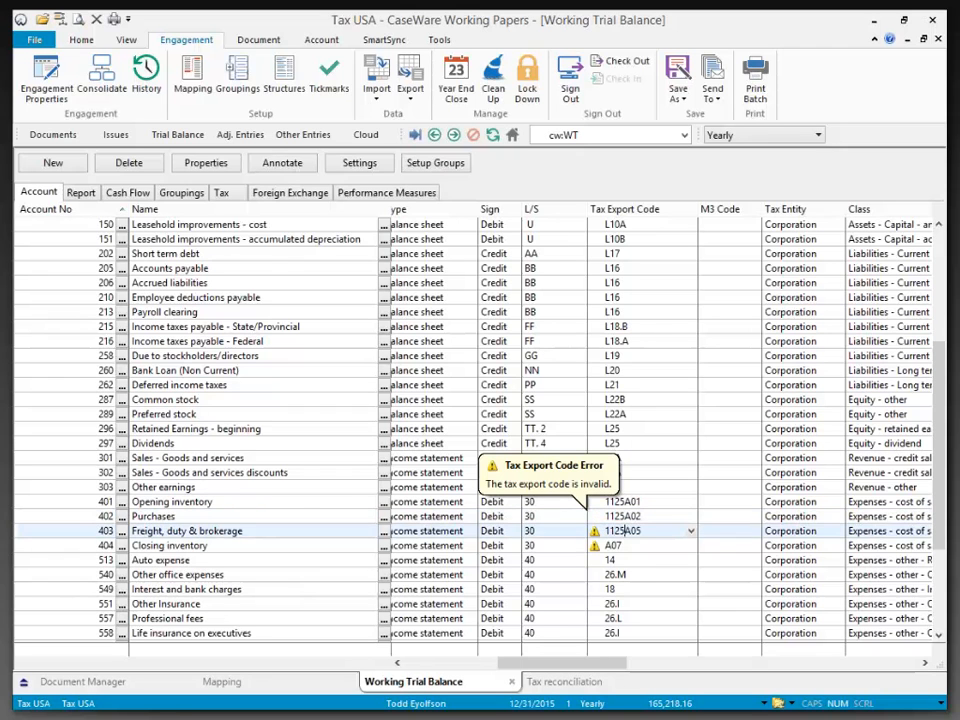
pyautogui.press('Return')
pyautogui.write('1125')
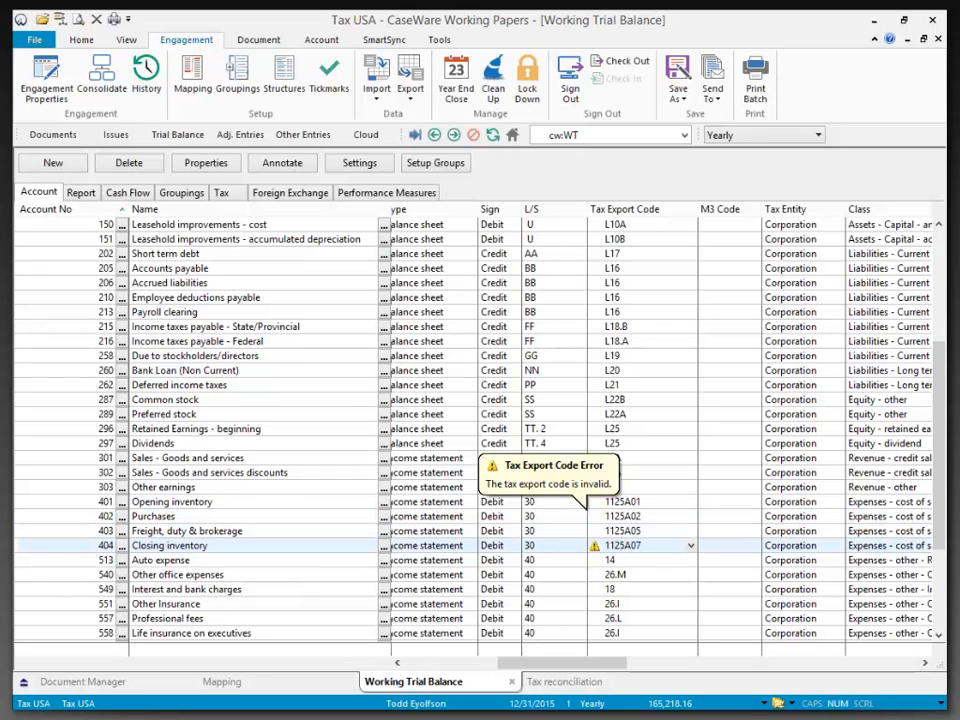
pyautogui.press('Return')
# - Export to GoSystem Tax again with the same settings, overwriting the existing file CLIENT123.FT
pyautogui.click(410, 98)
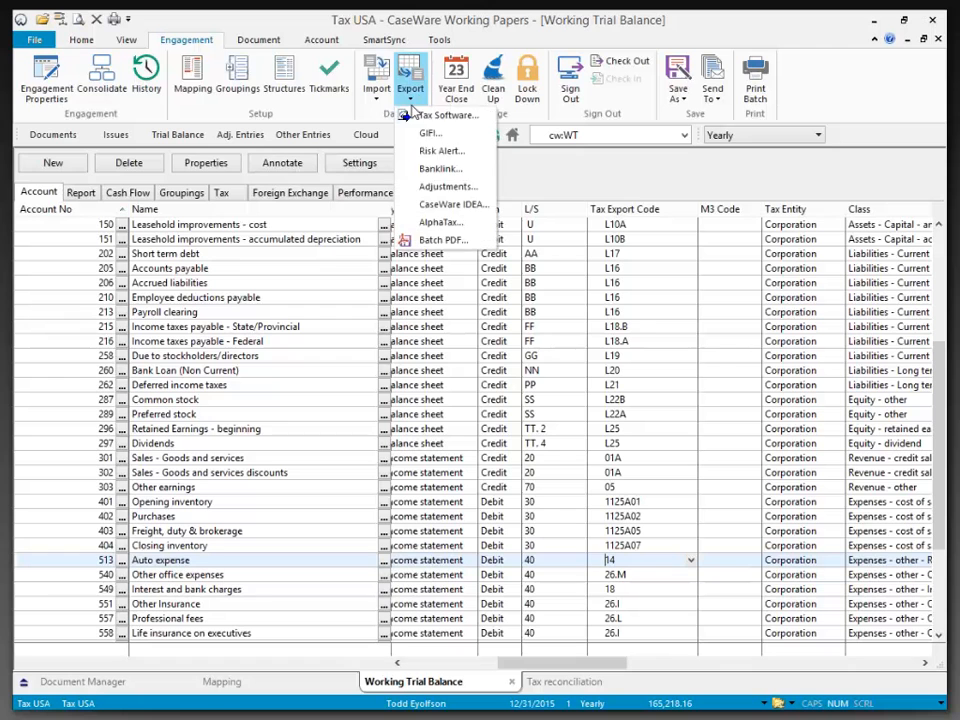
pyautogui.click(426, 117)
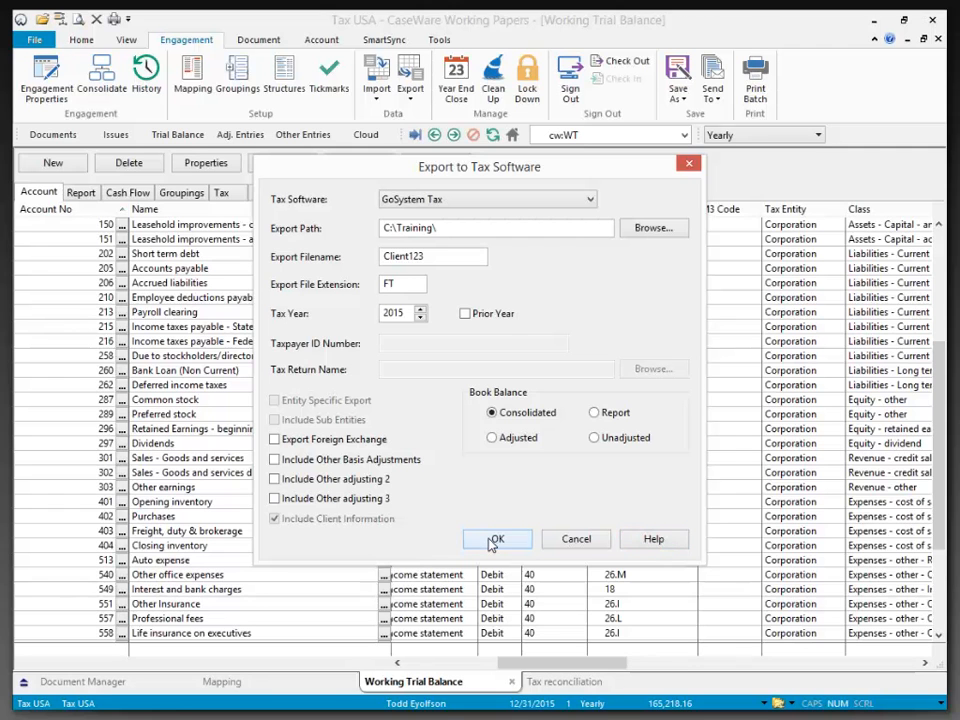
pyautogui.click(493, 540)
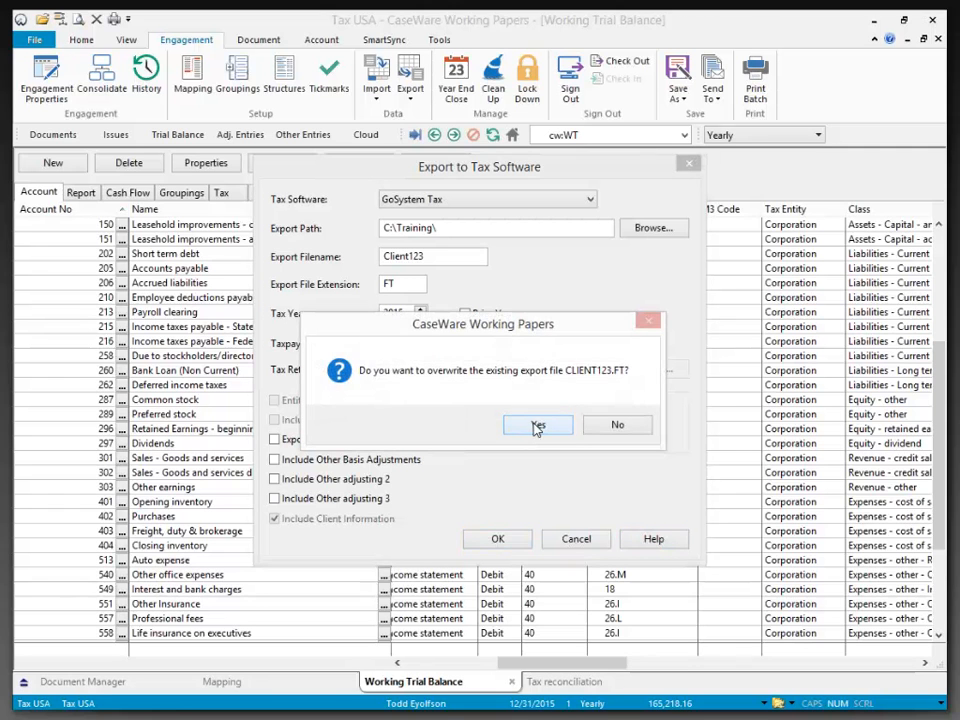
pyautogui.click(536, 424)
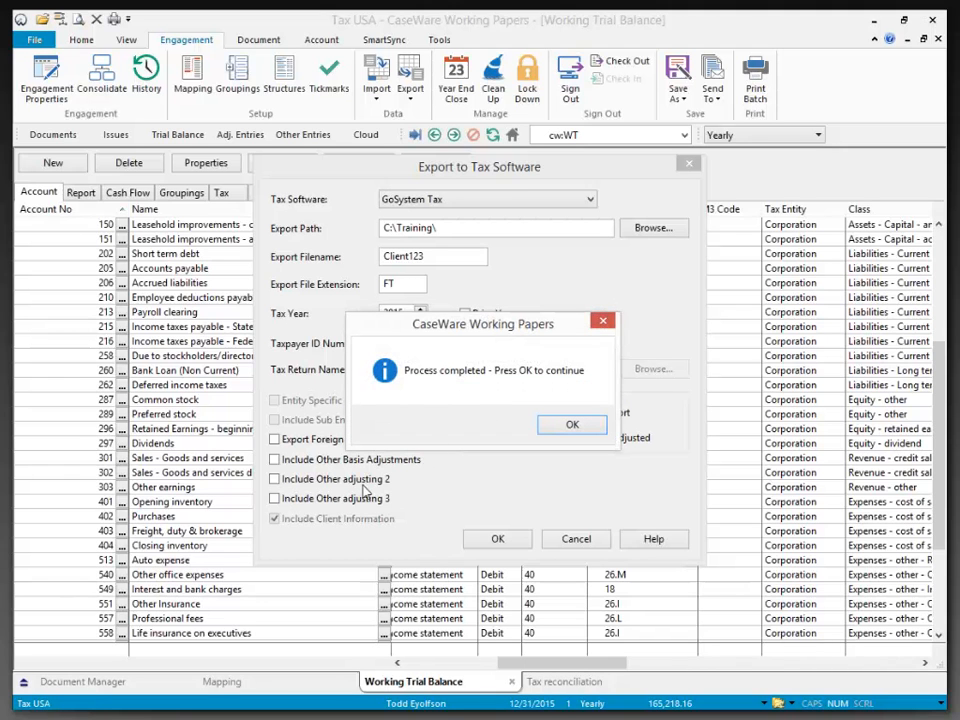
pyautogui.click(574, 426)
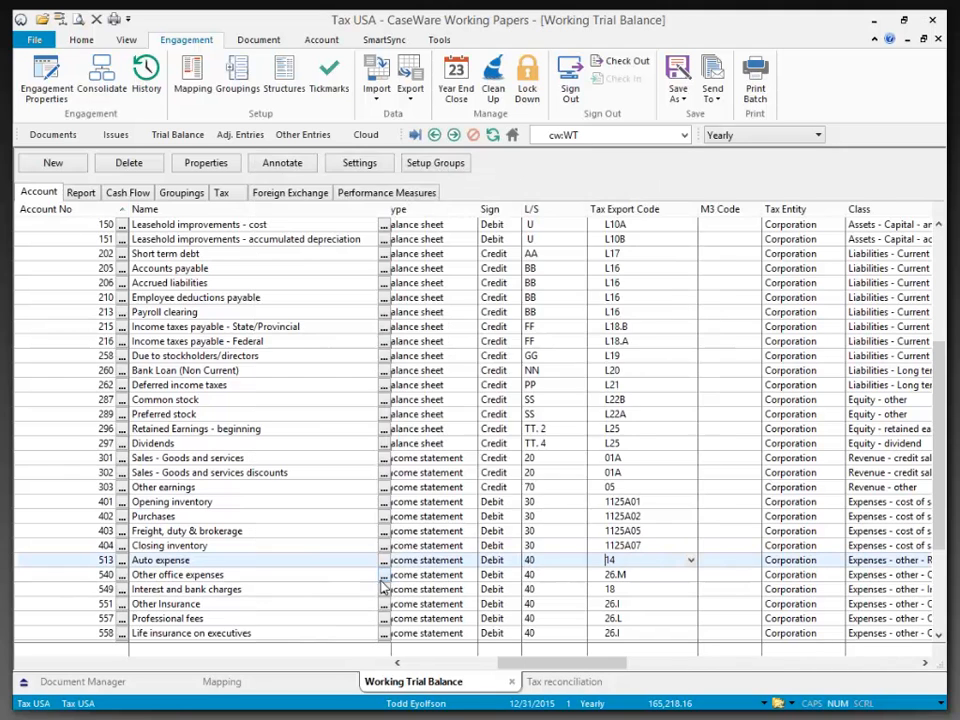